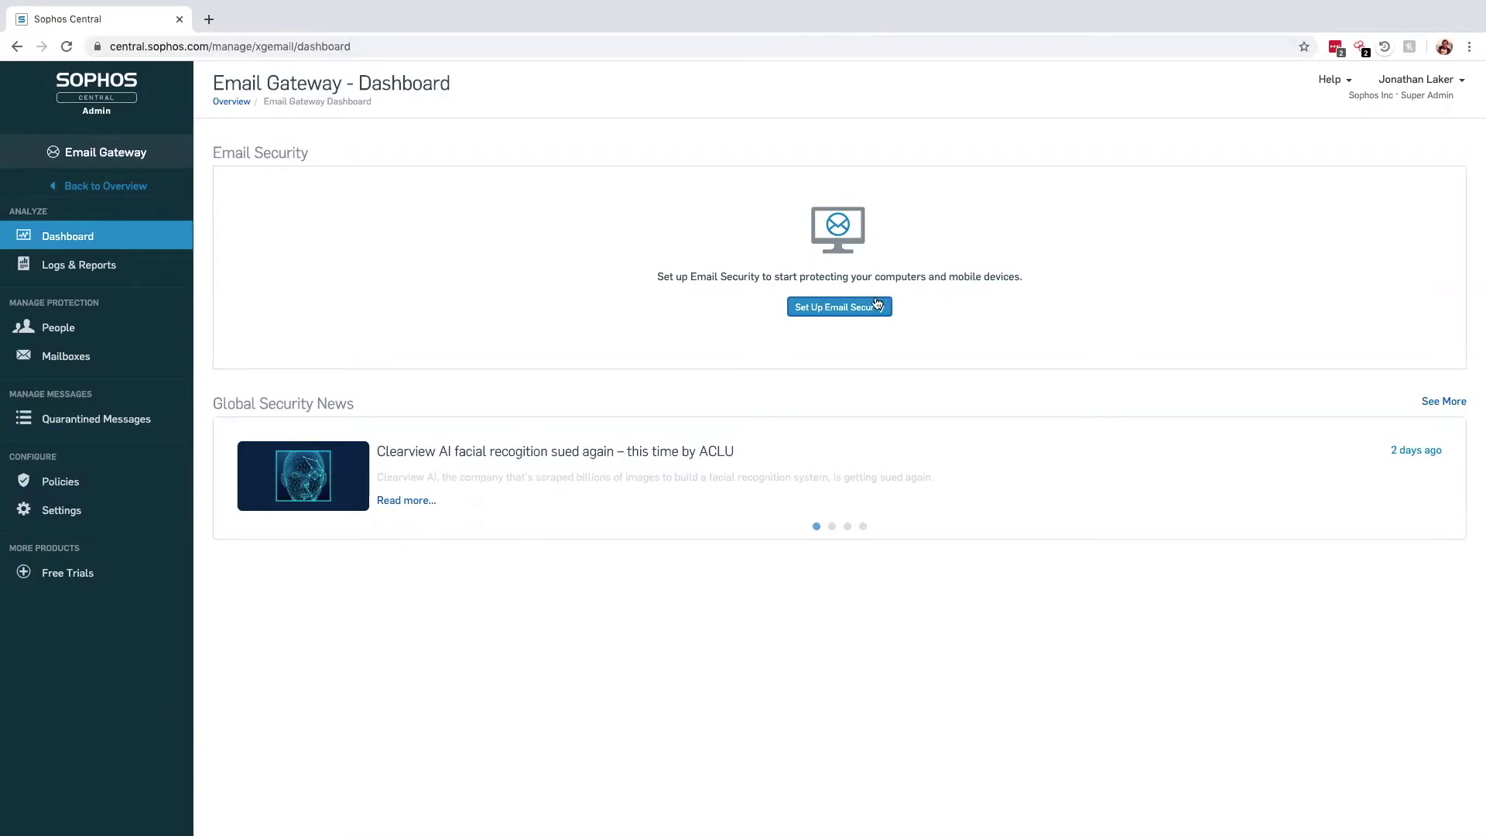
Enter vegetable.cloud as the email domain and verify its ownership through the TXT record check
click(877, 303)
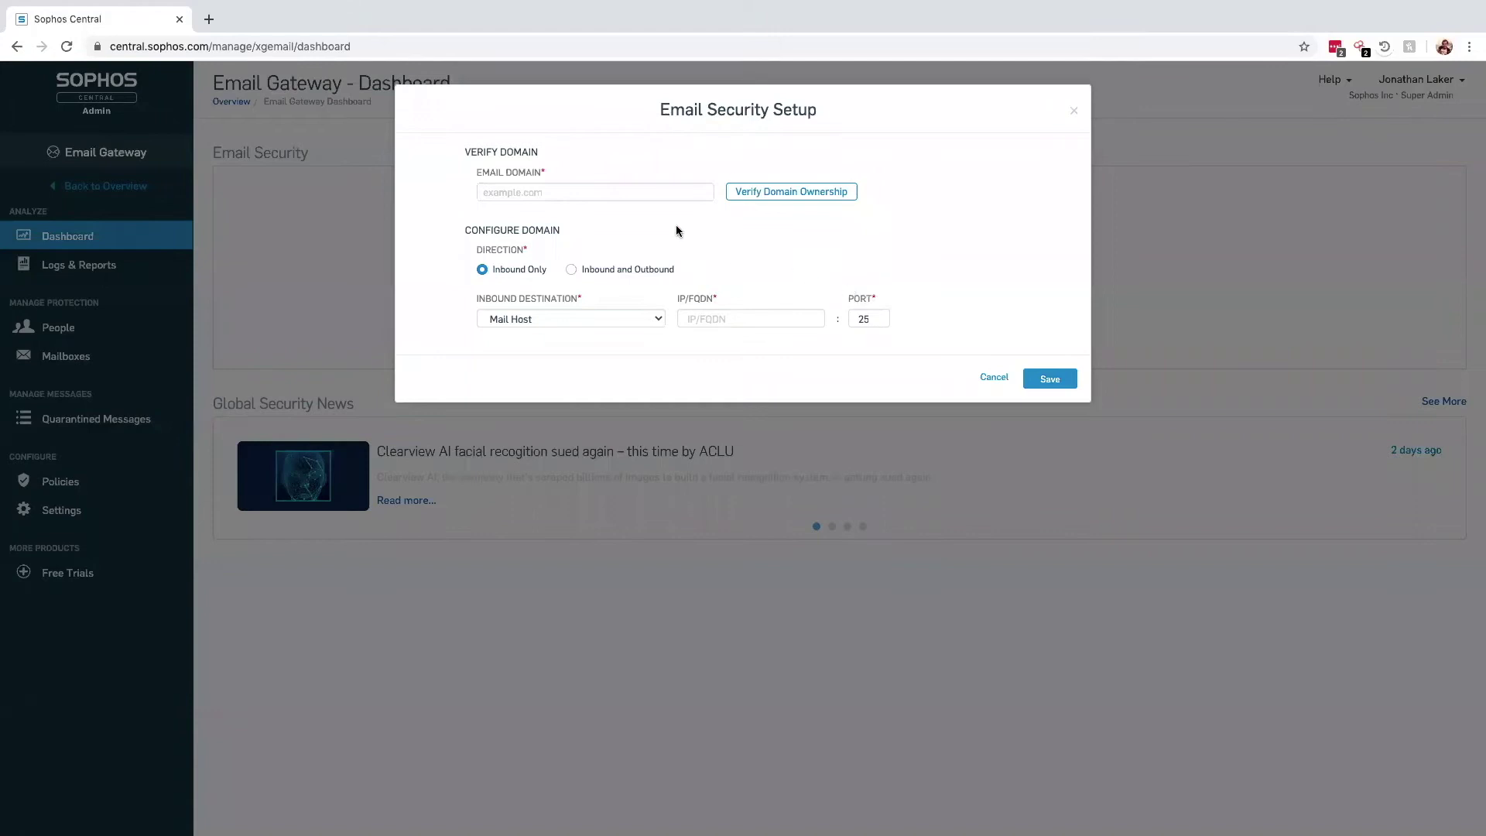
click(594, 192)
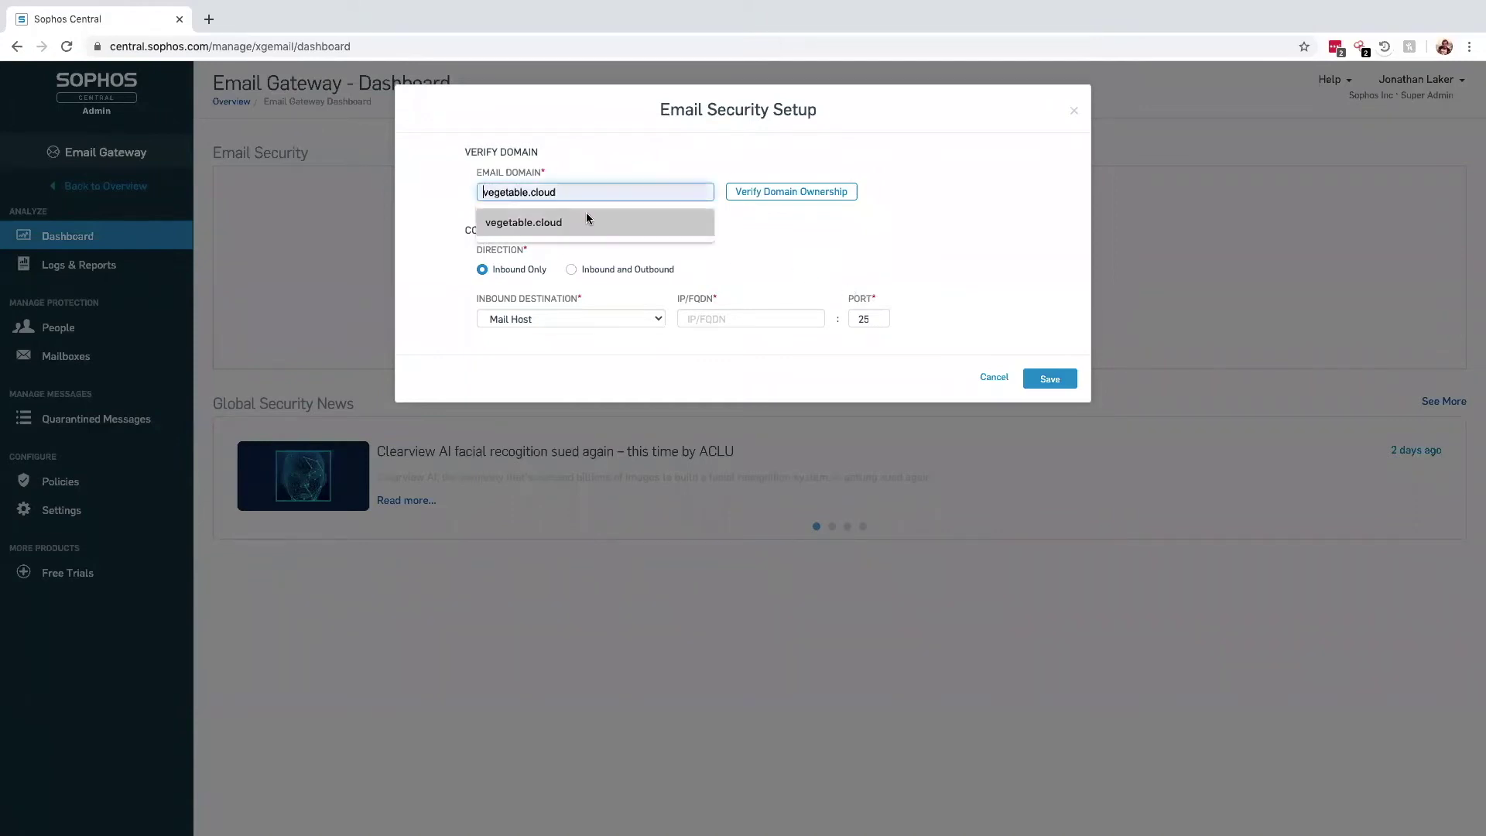
click(586, 212)
click(762, 192)
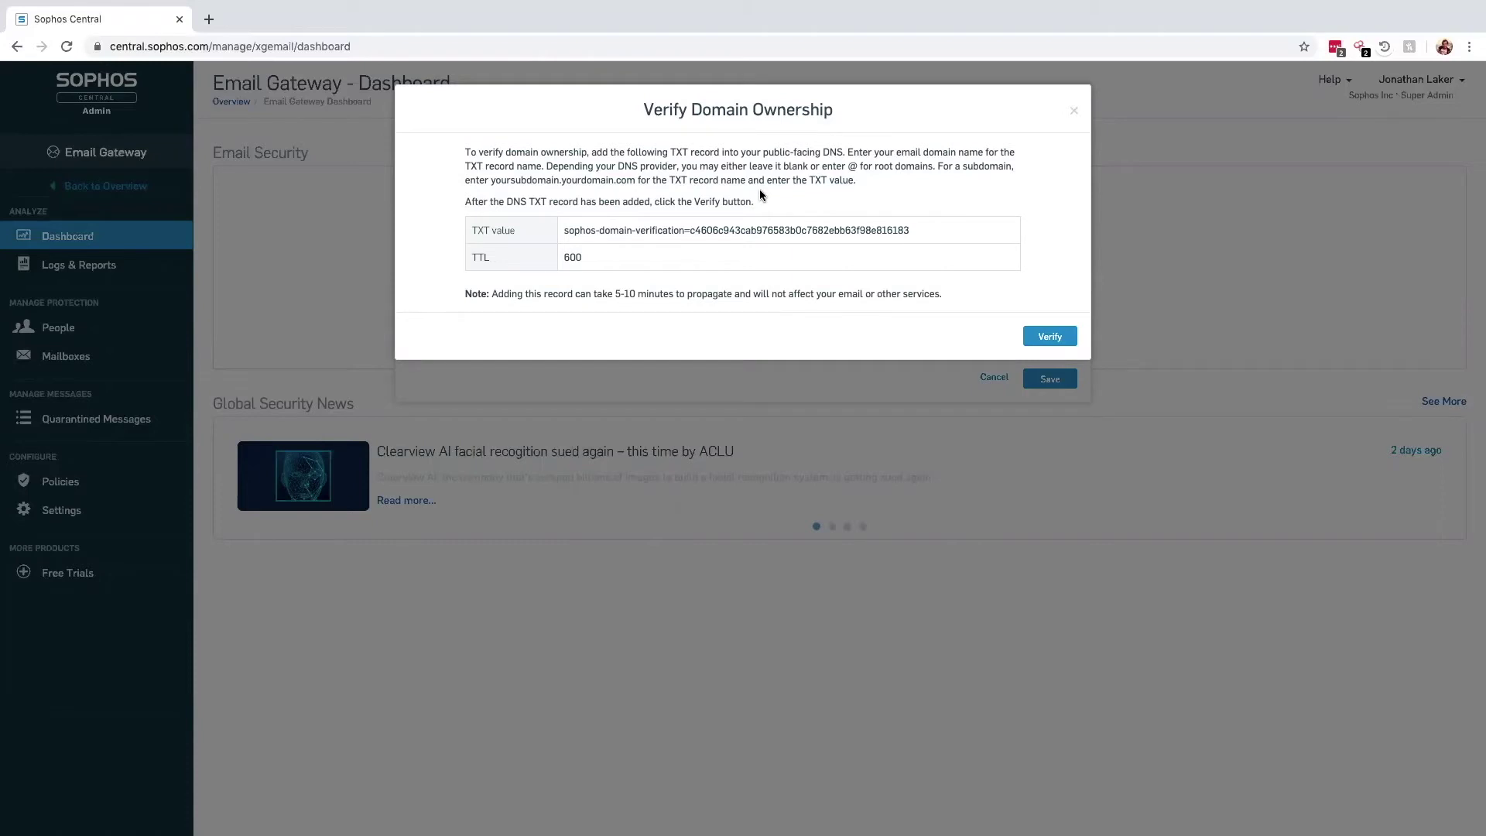
click(1048, 337)
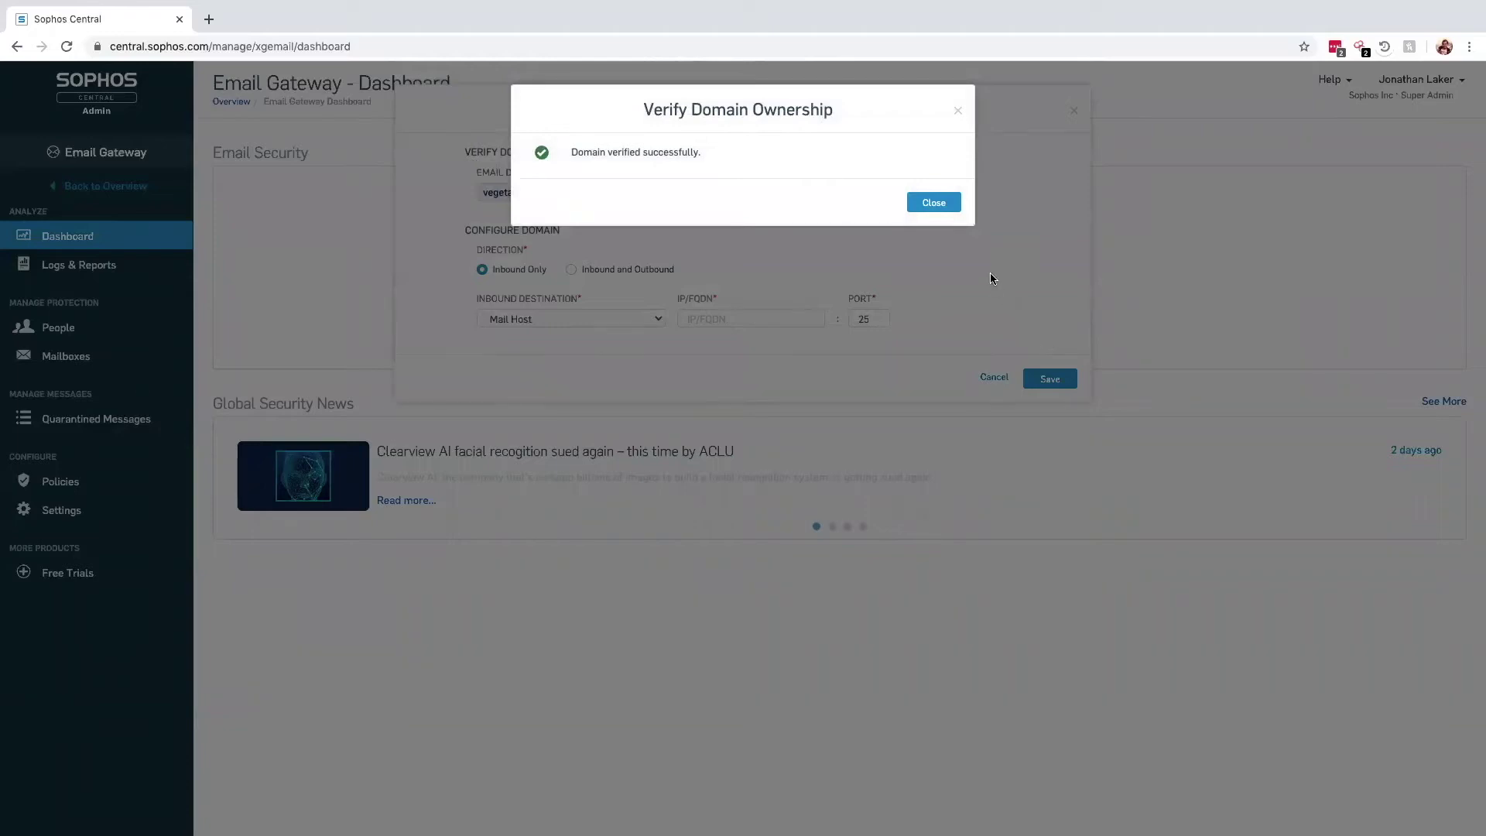
Set vegetable.cloud for inbound and outbound mail via the outlook.com host and Microsoft Office 365 gateway, then save
click(937, 203)
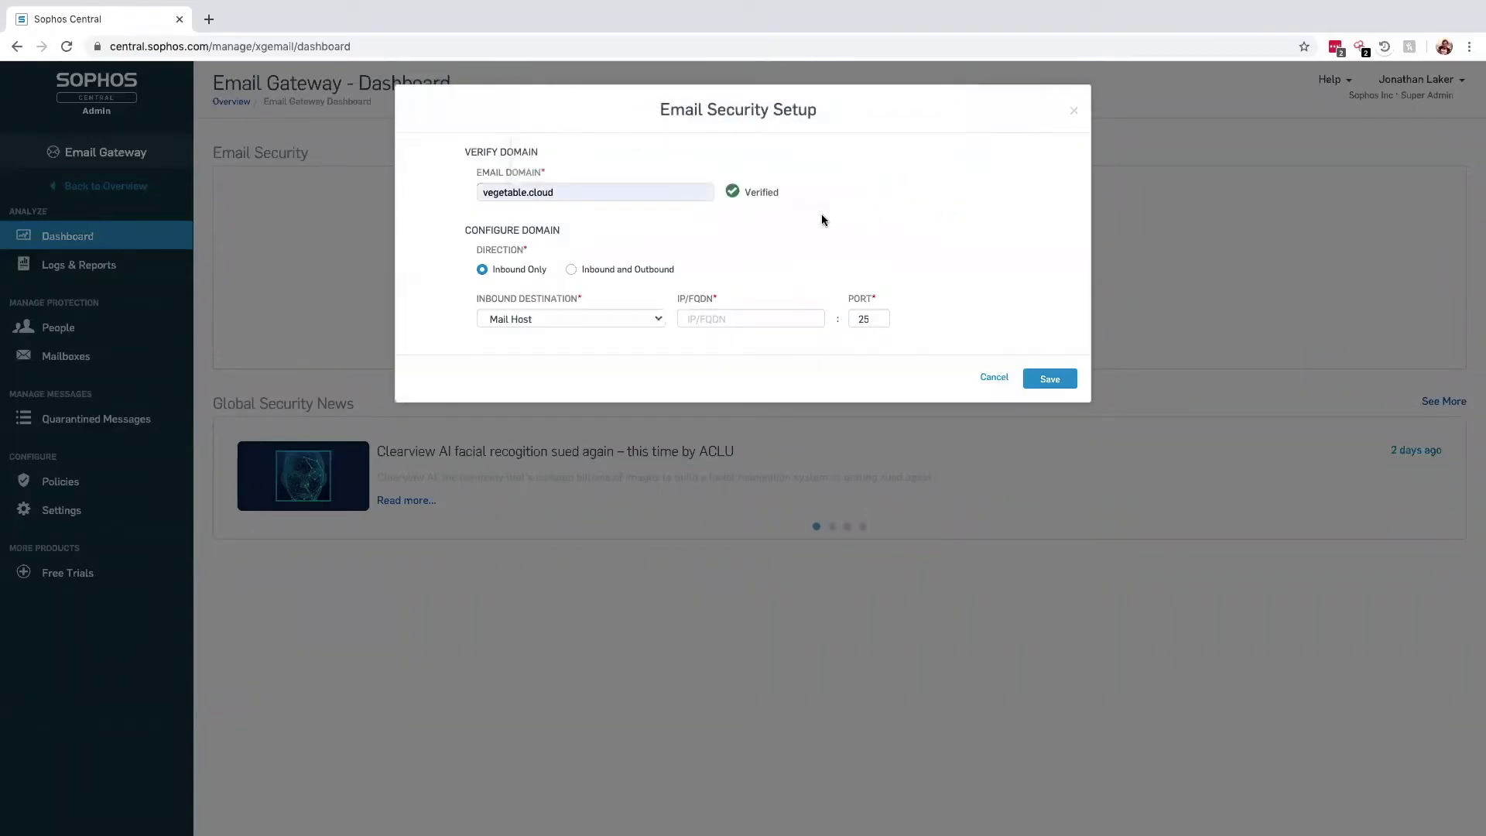
click(572, 270)
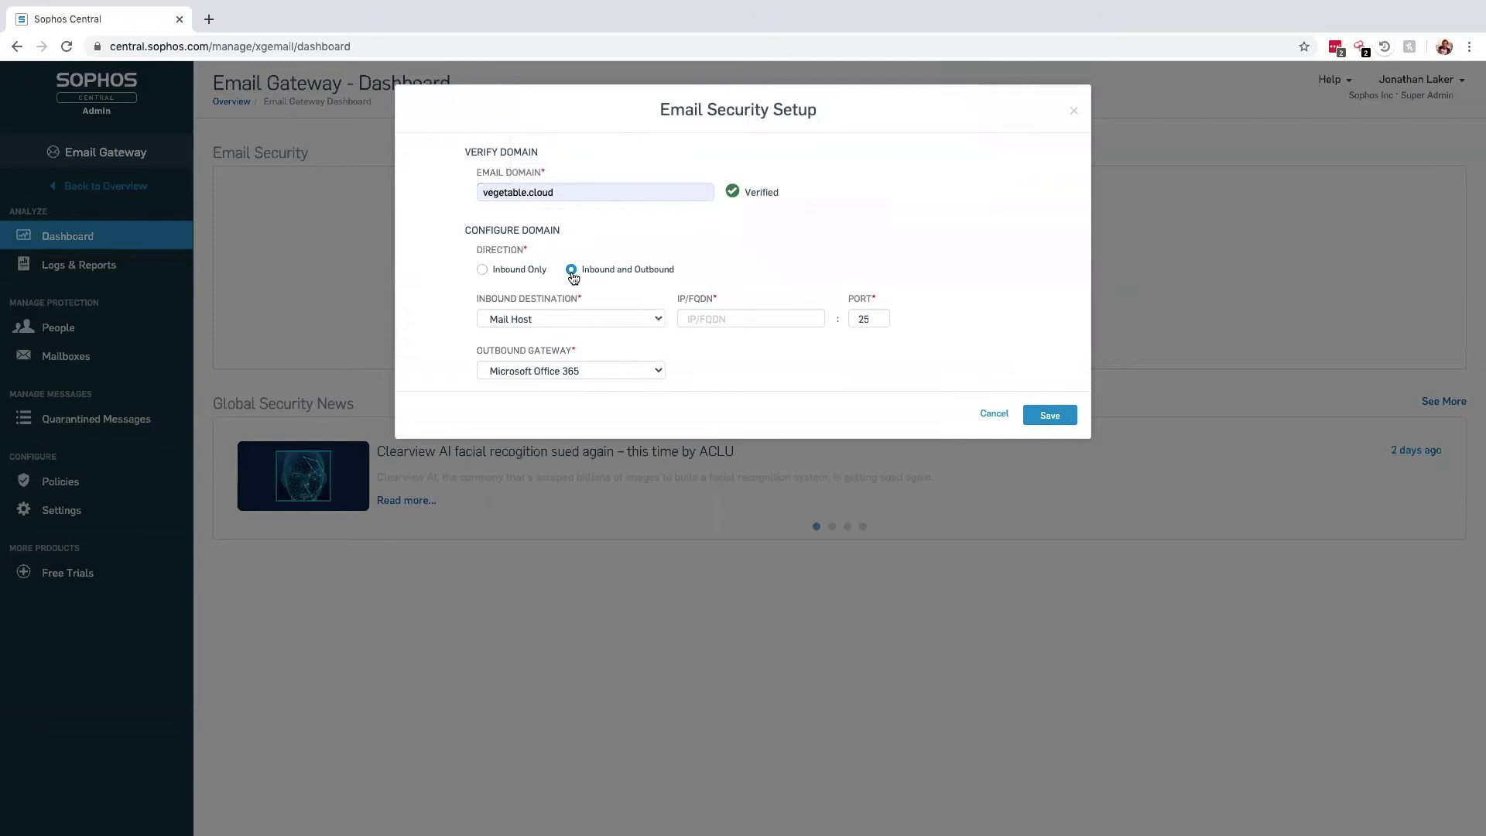
click(686, 314)
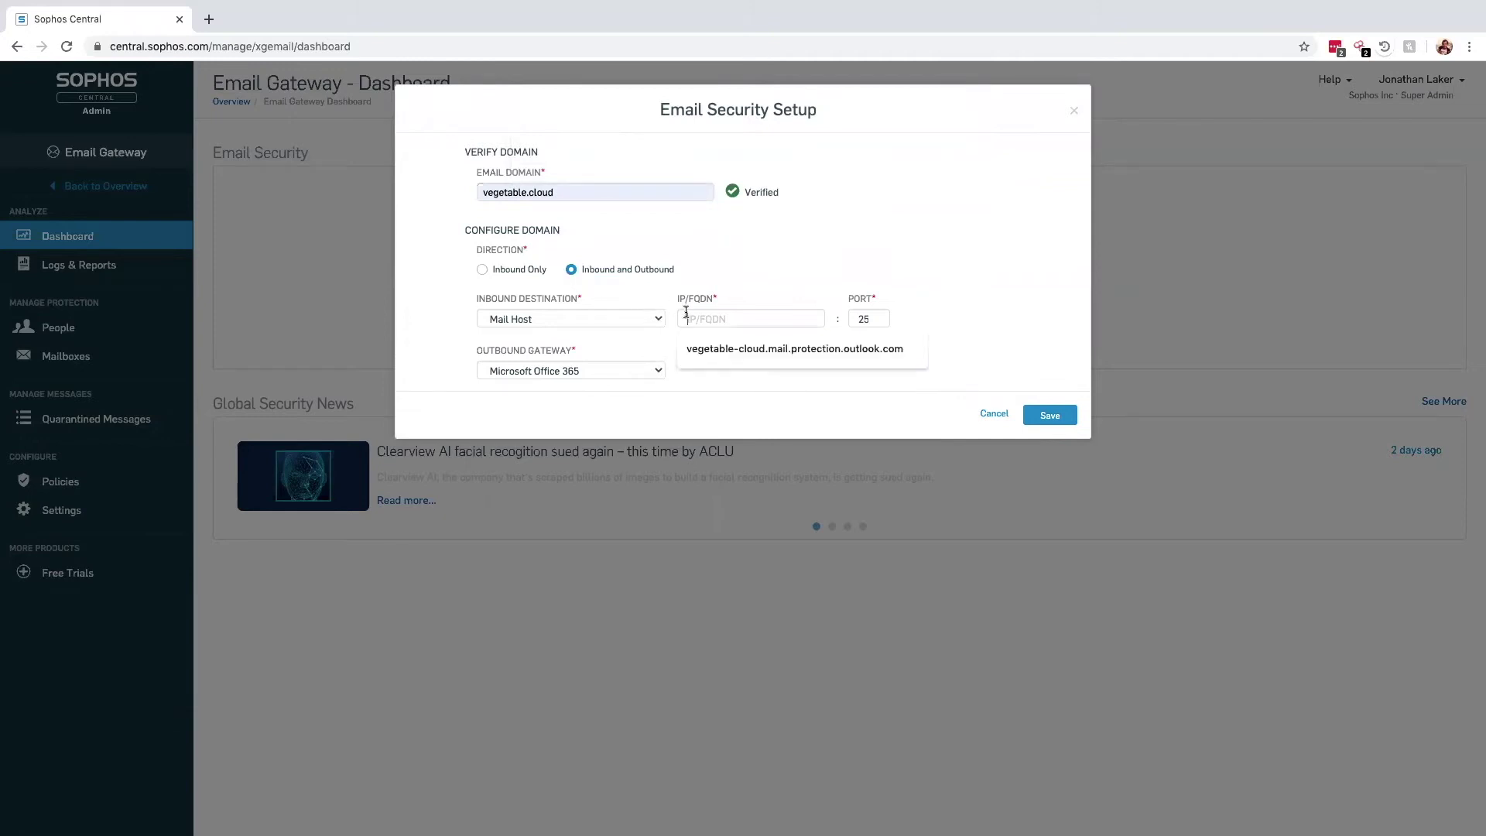
click(694, 348)
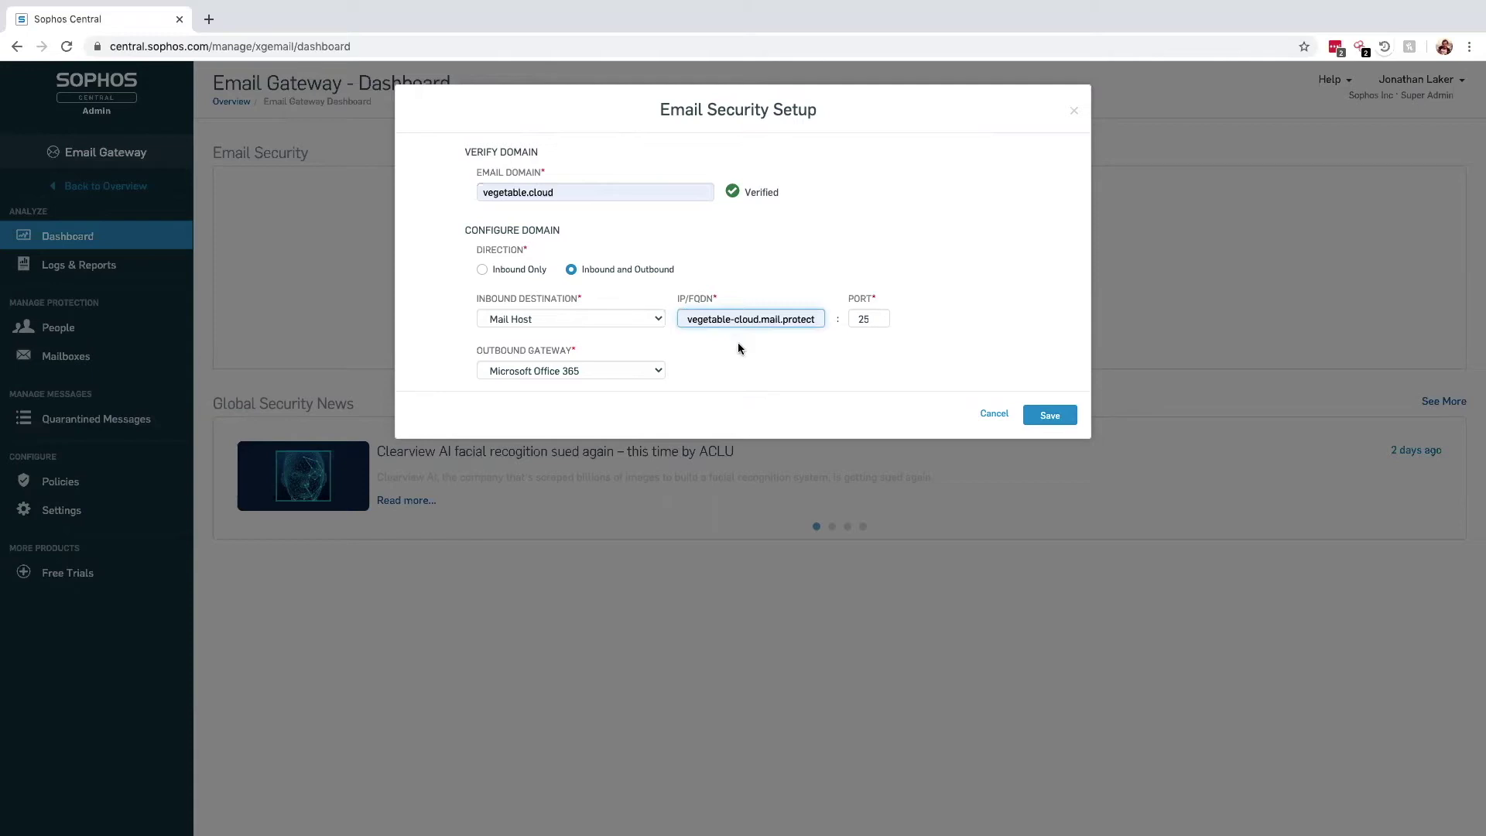
click(661, 377)
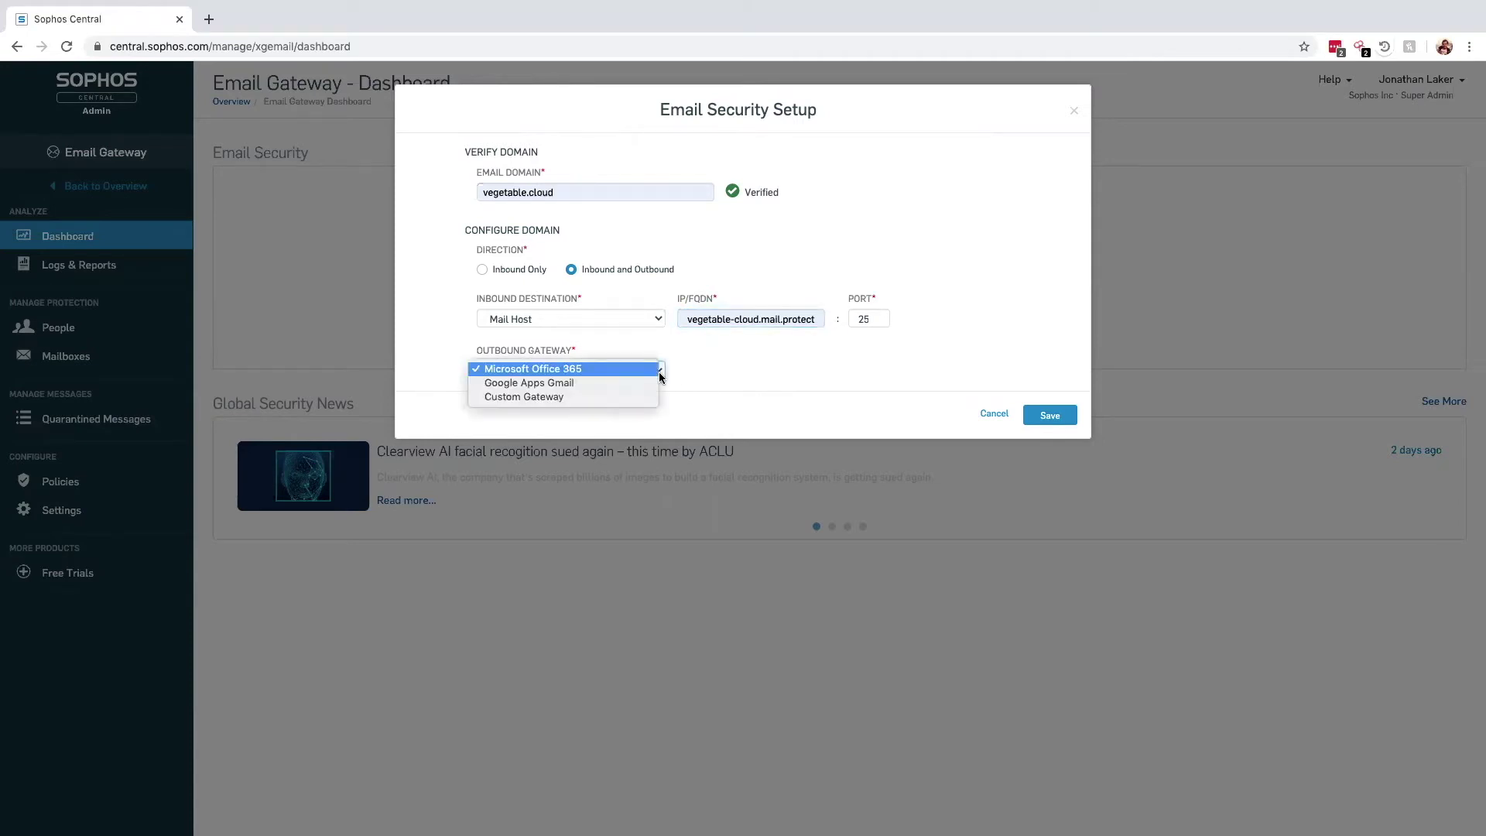
click(685, 374)
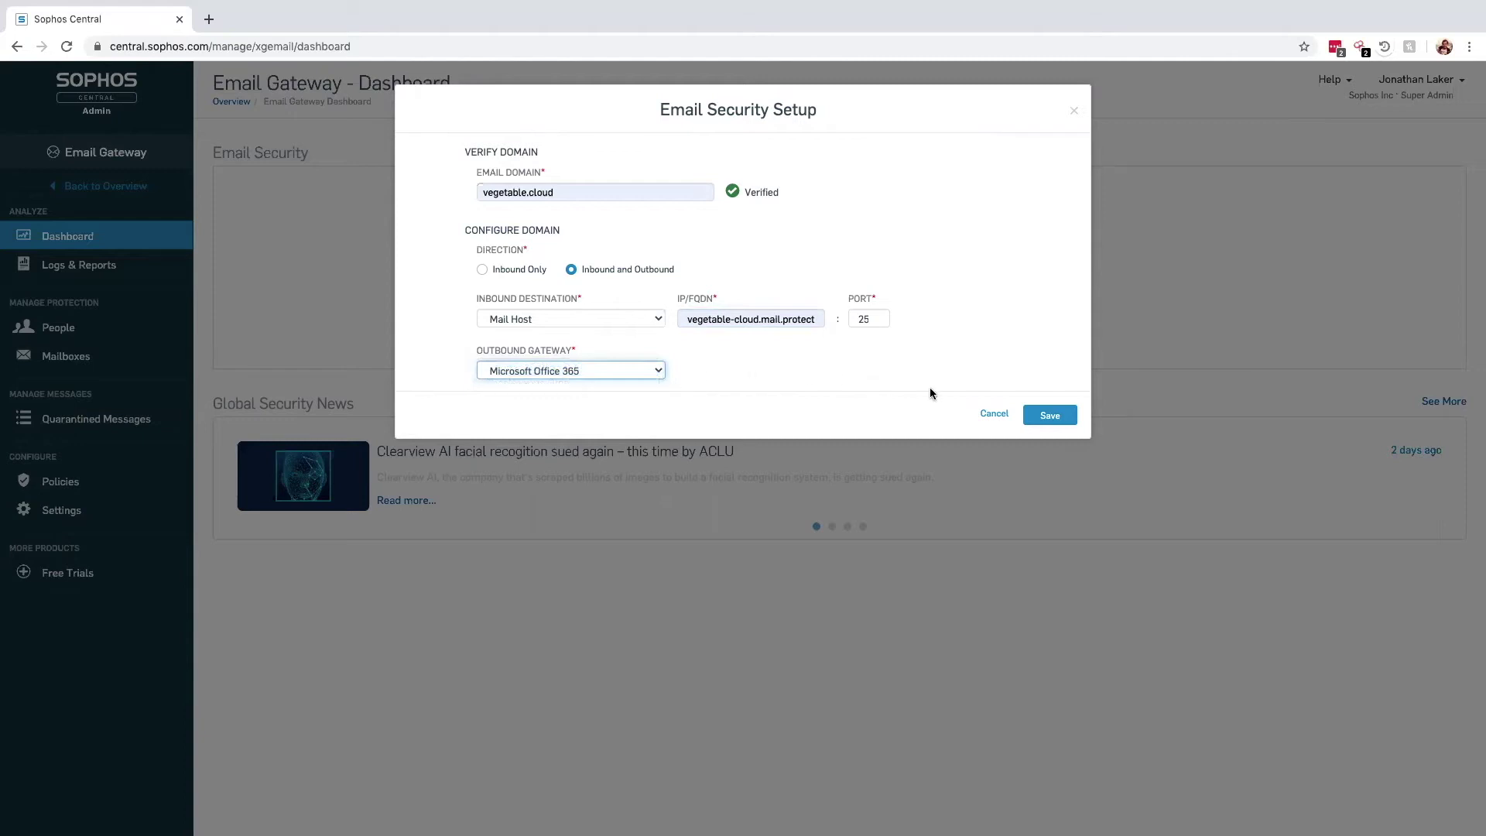
click(1049, 417)
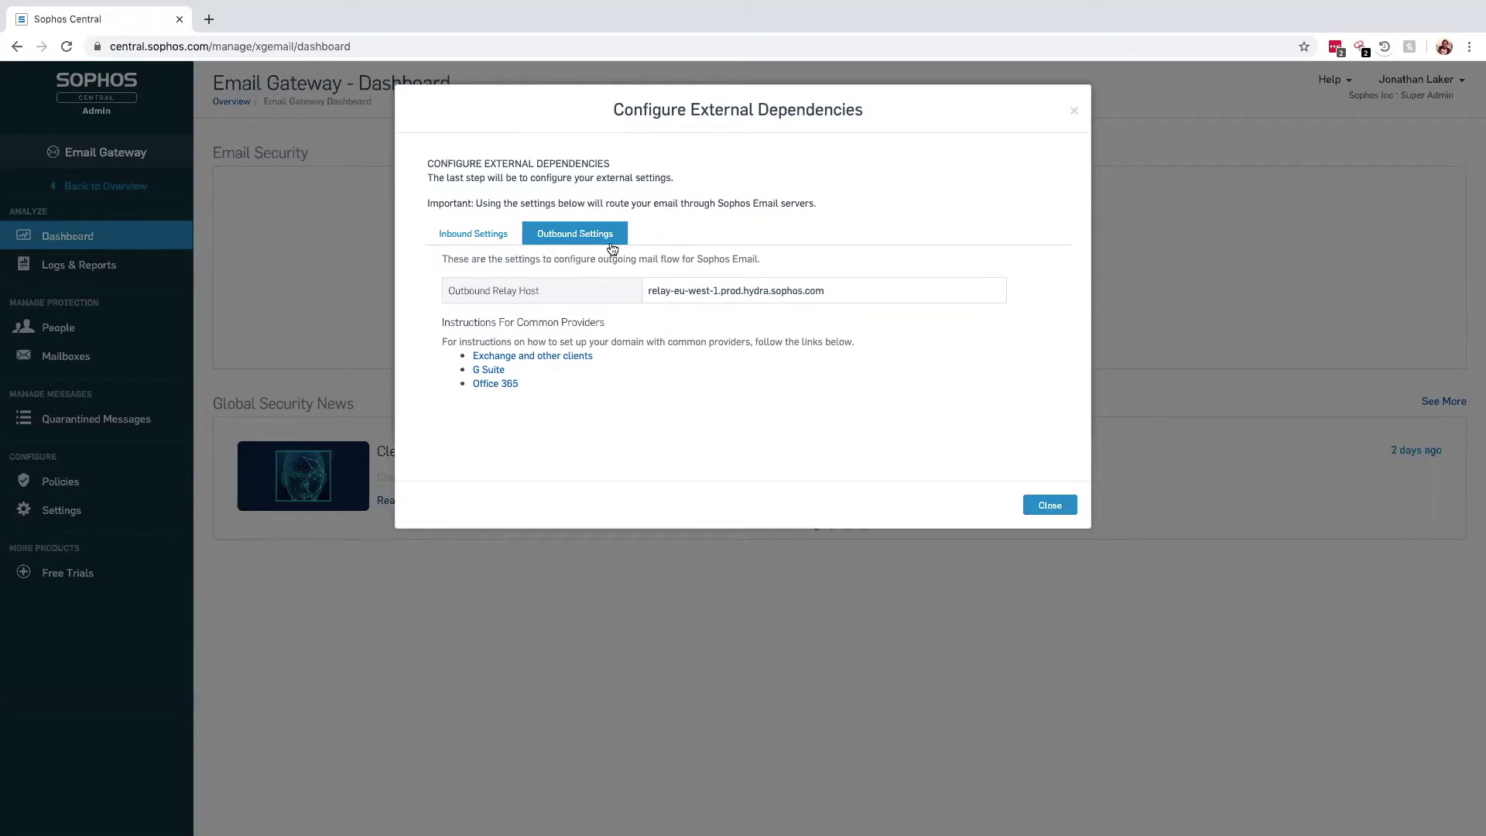
Close the external dependencies dialog to return to the Email Gateway dashboard
click(1049, 505)
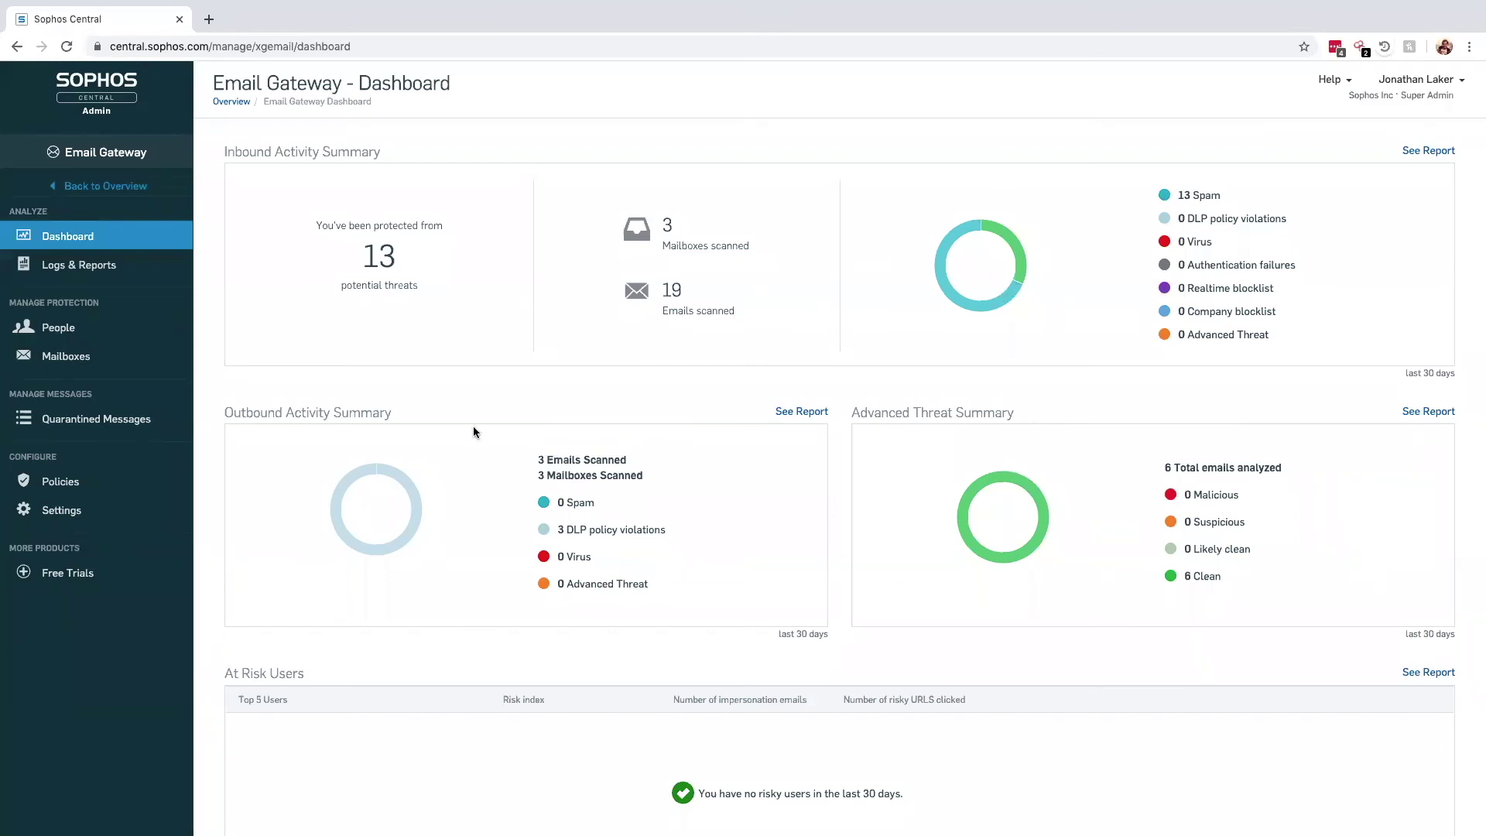
Open Base Policy - Email Security from the Email Gateway policies list
click(47, 481)
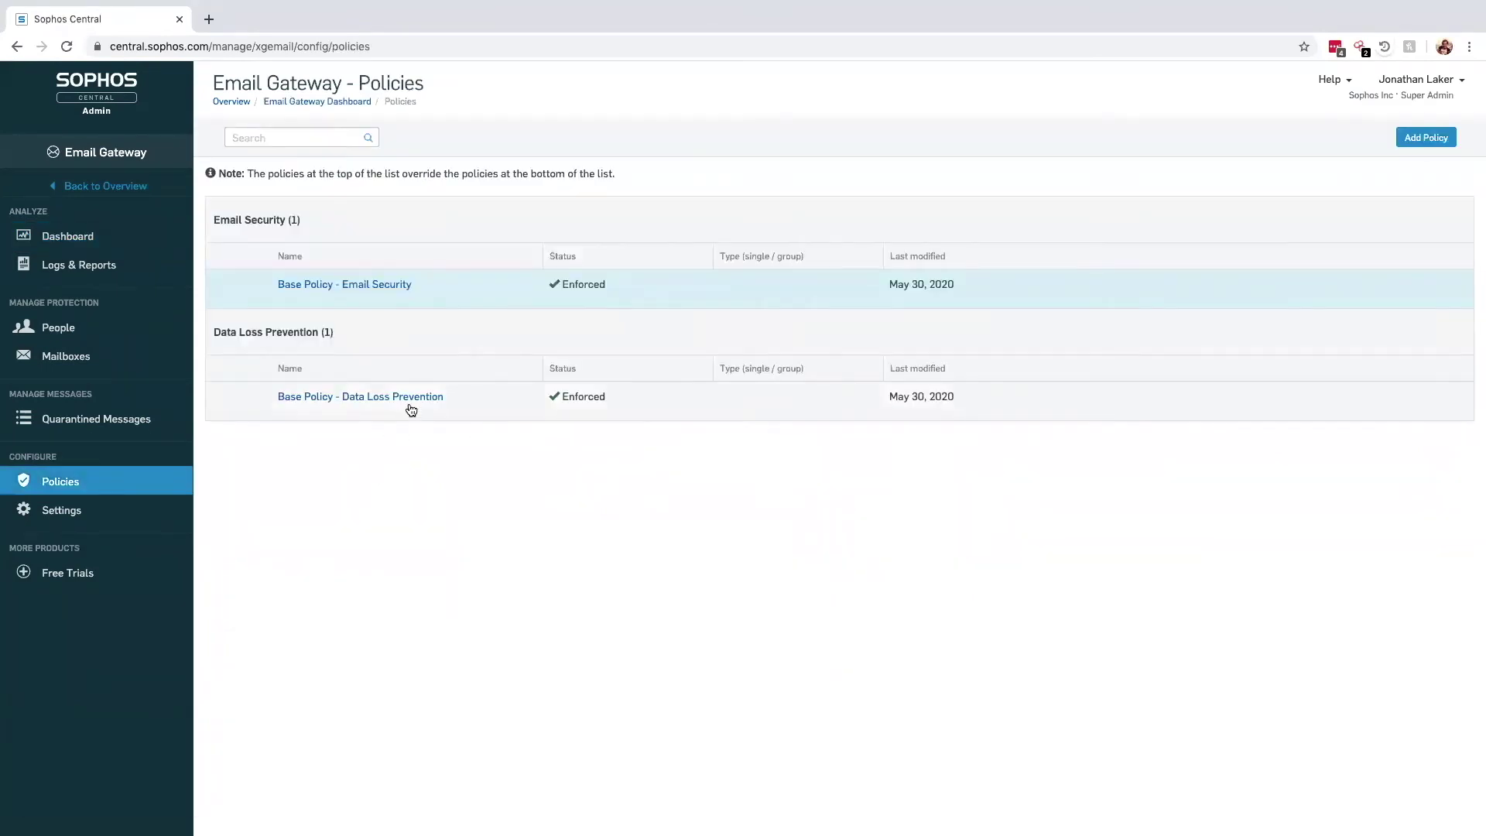
click(362, 286)
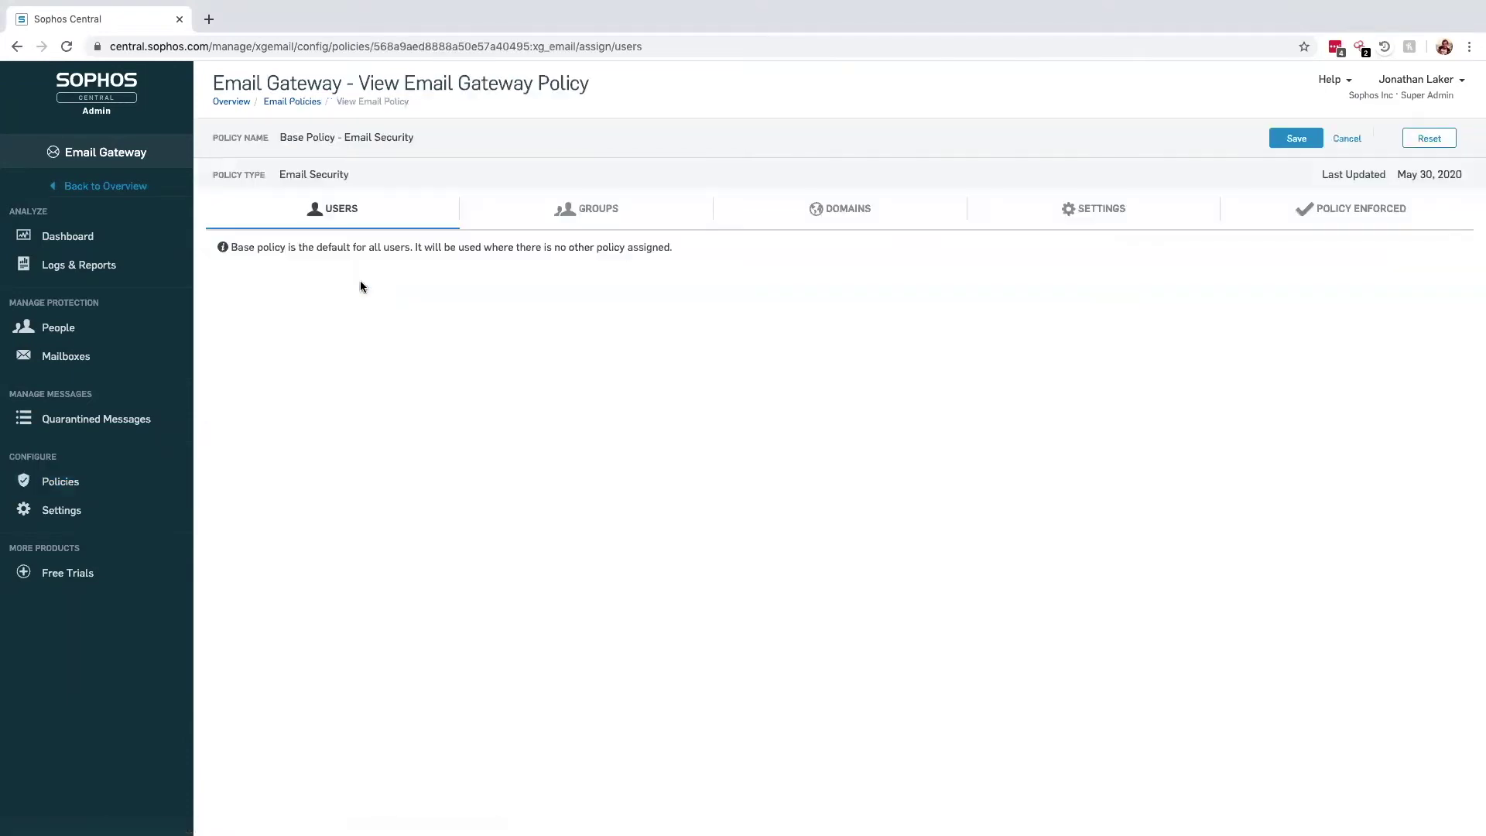
Show the base policy's settings and scroll through its spam, sender check and URL protection options
click(1095, 220)
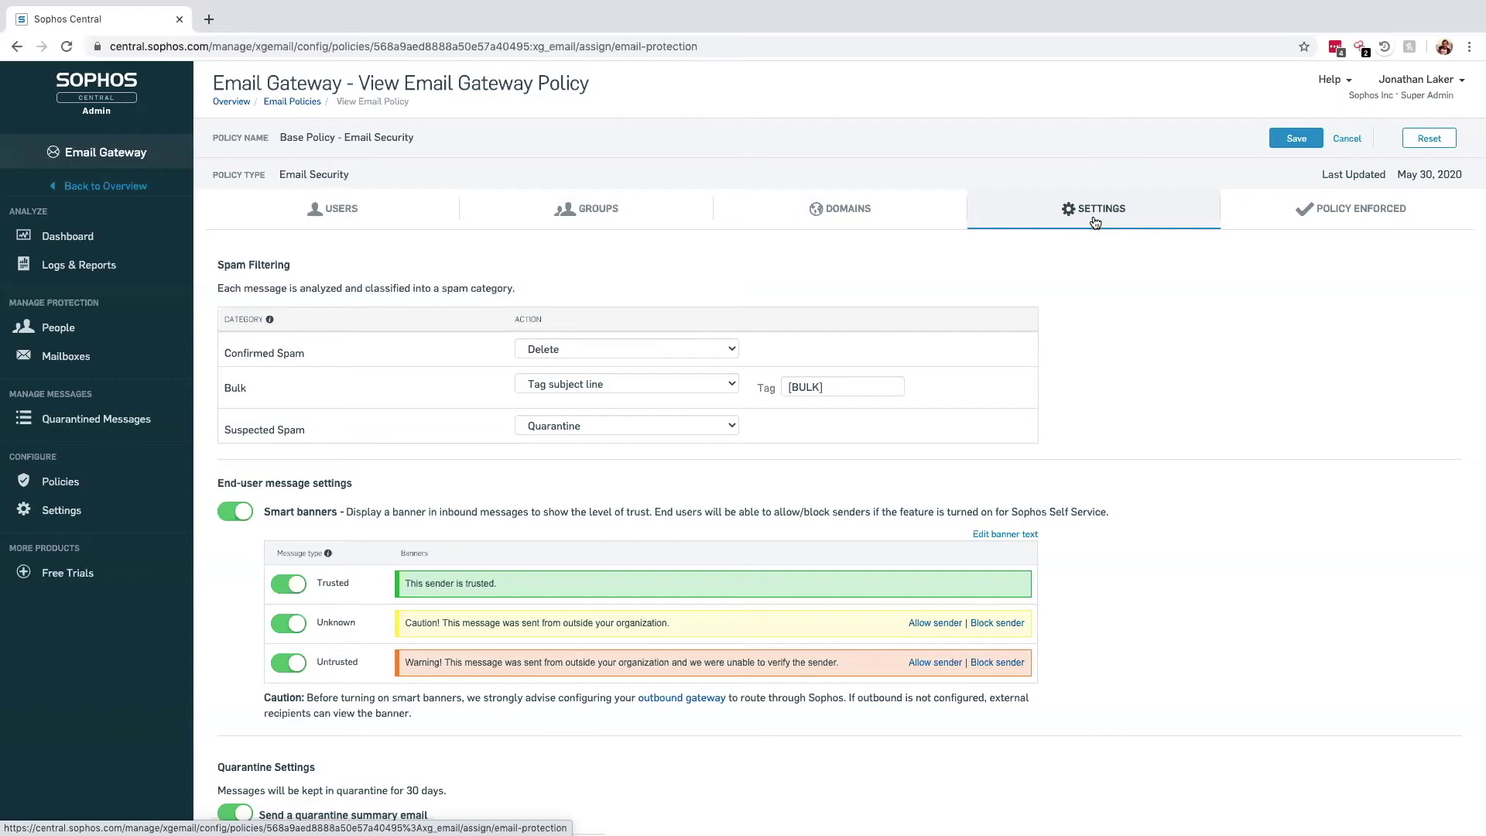
scroll(1094, 217, down, 7)
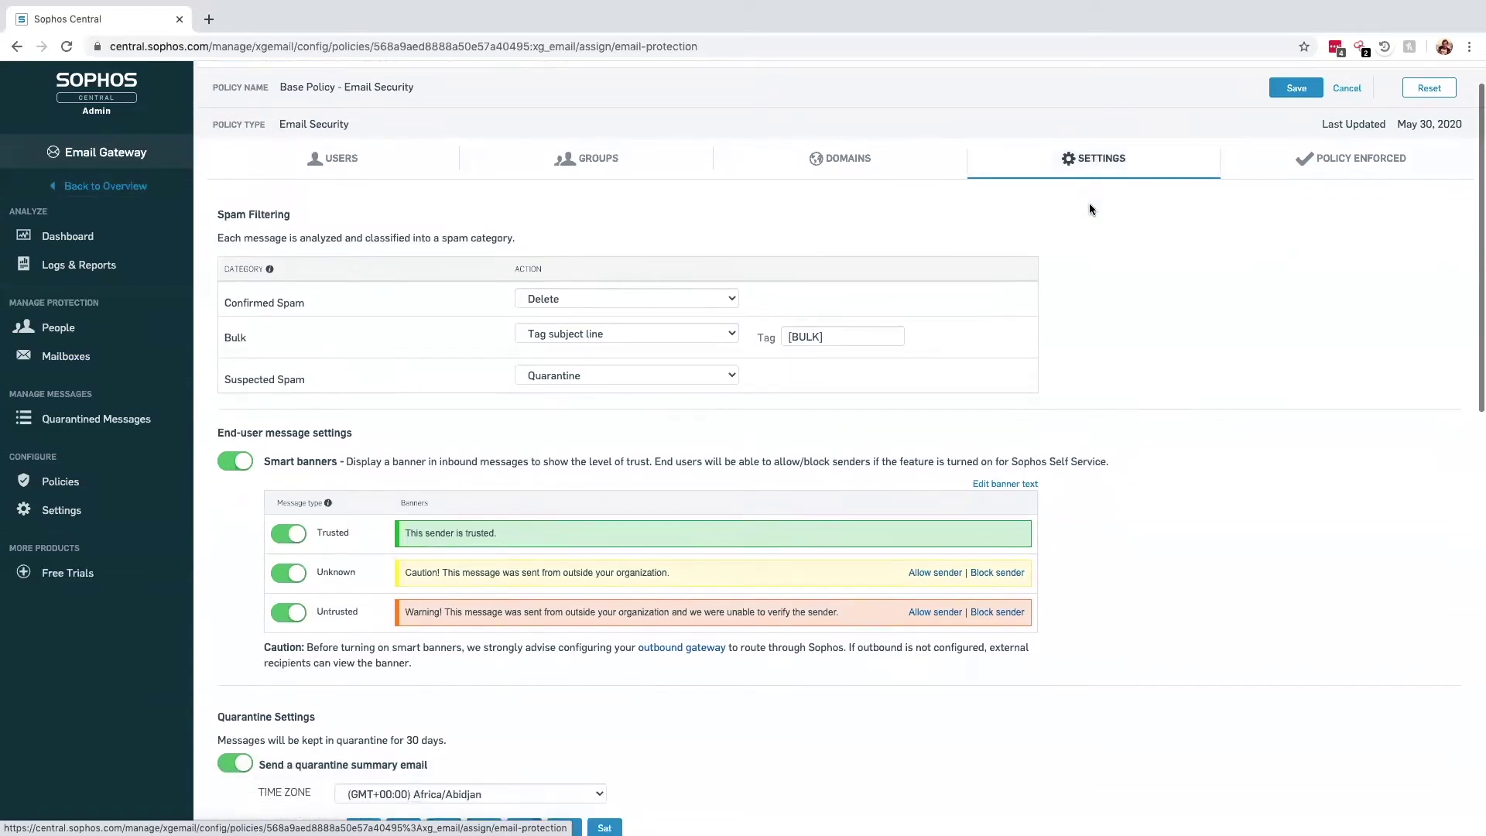
scroll(1093, 208, down, 5)
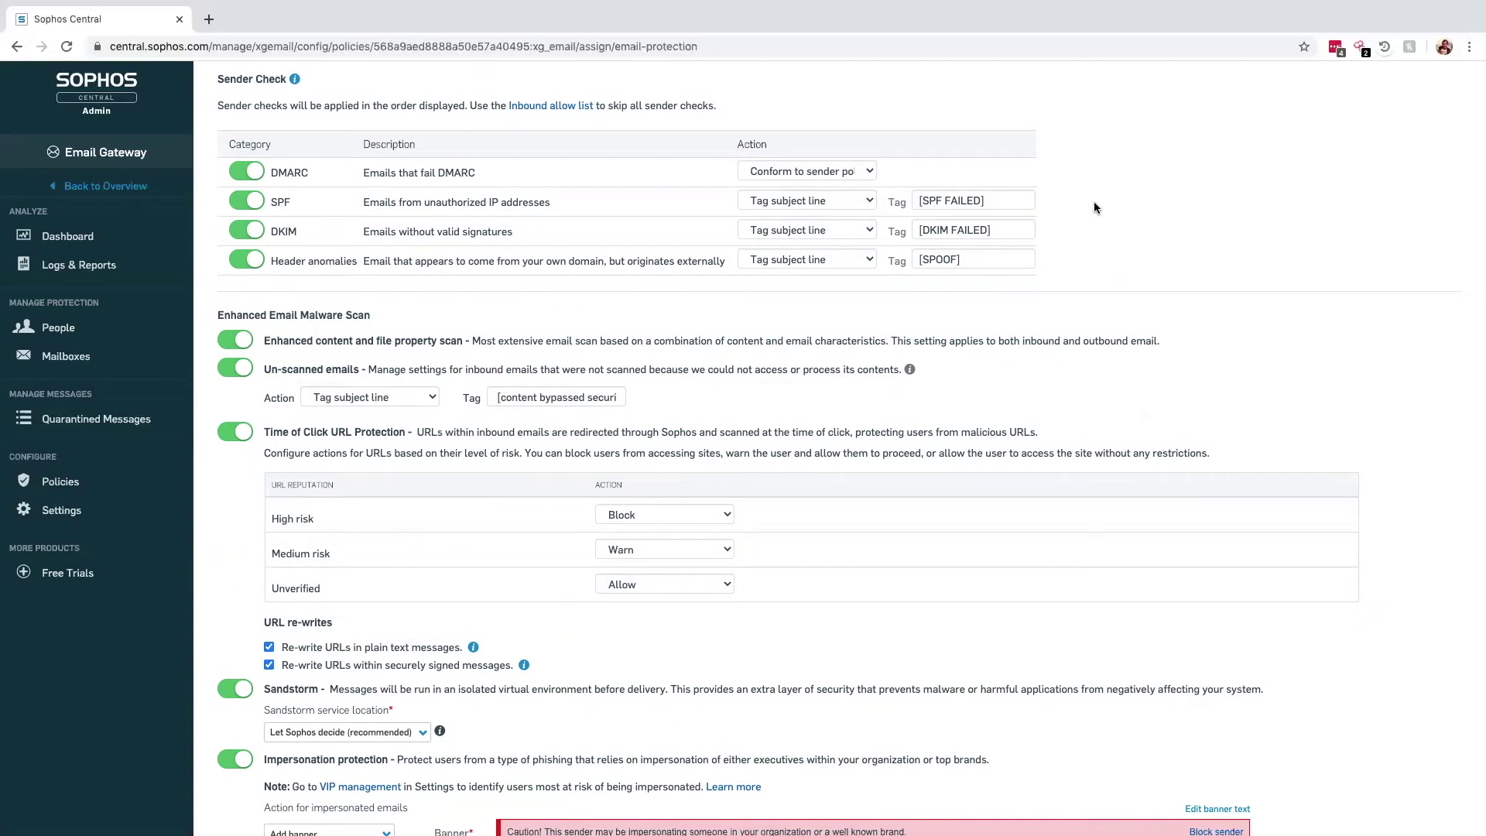
Scroll to Impersonation protection and follow its VIP management link
scroll(1094, 202, down, 3)
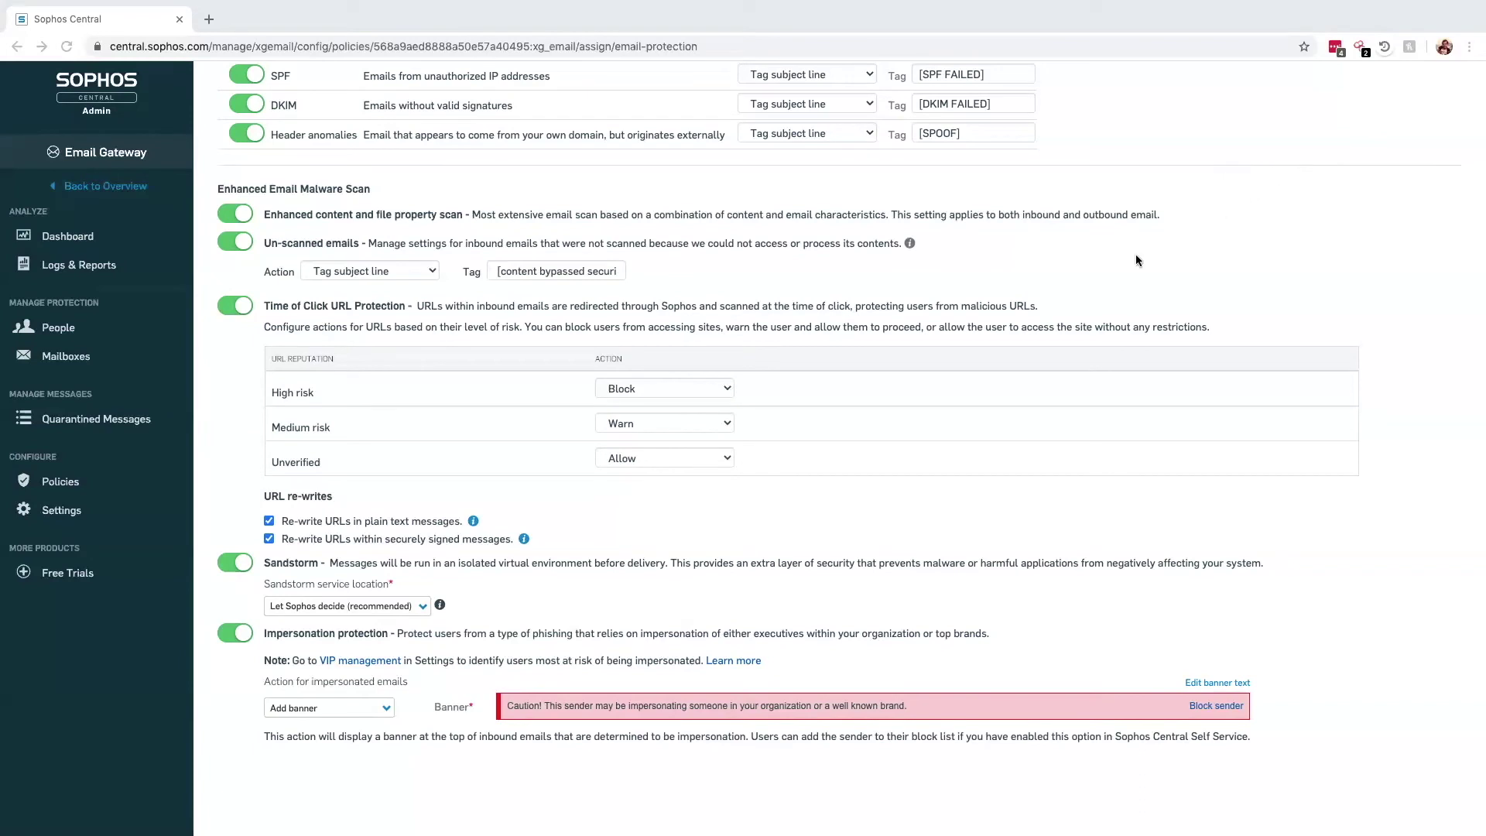
click(360, 660)
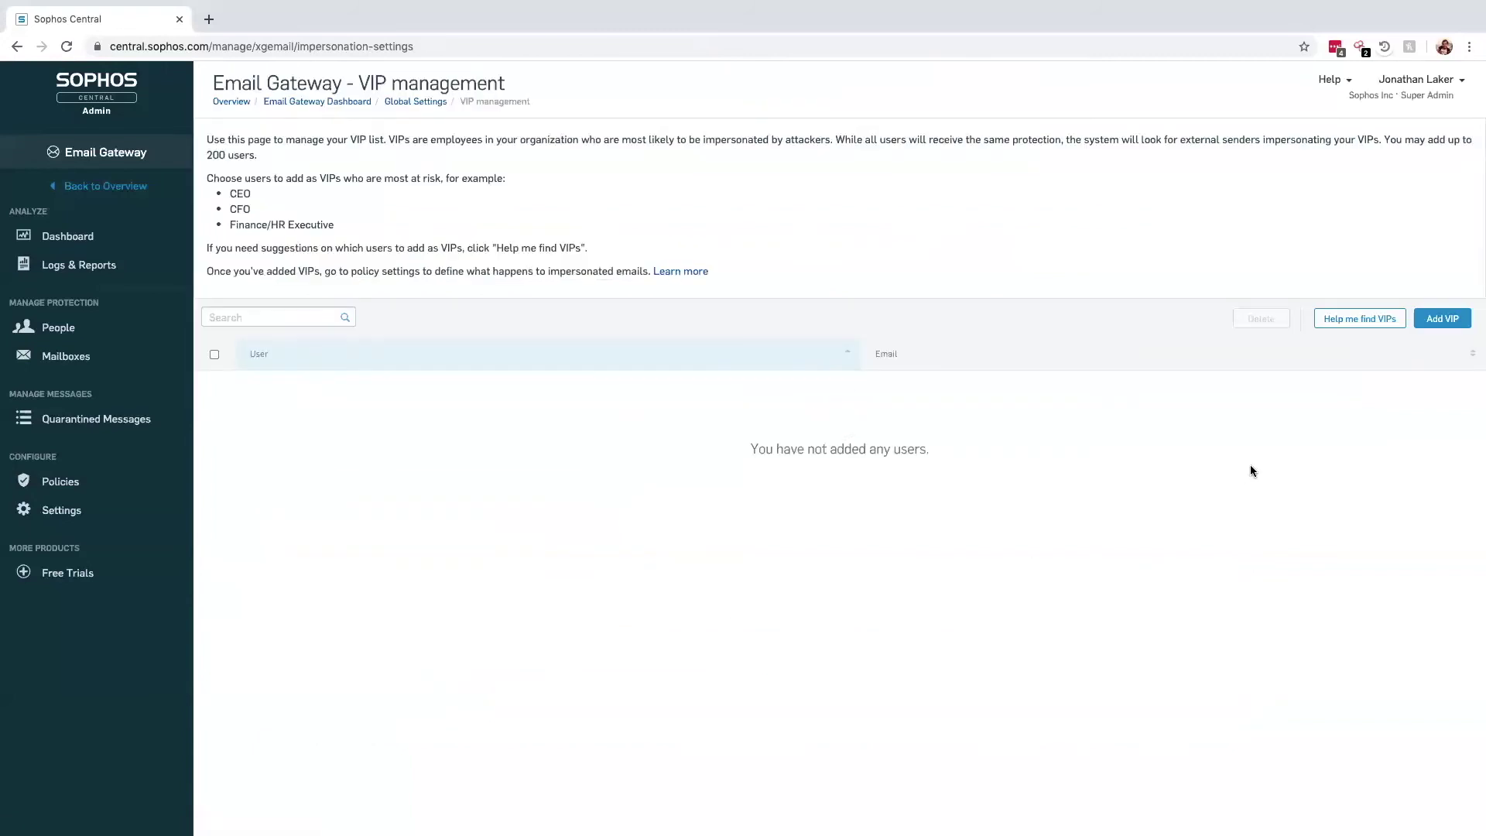
Add the searched user as a saved VIP, then go to the Email Gateway policies list
click(1447, 323)
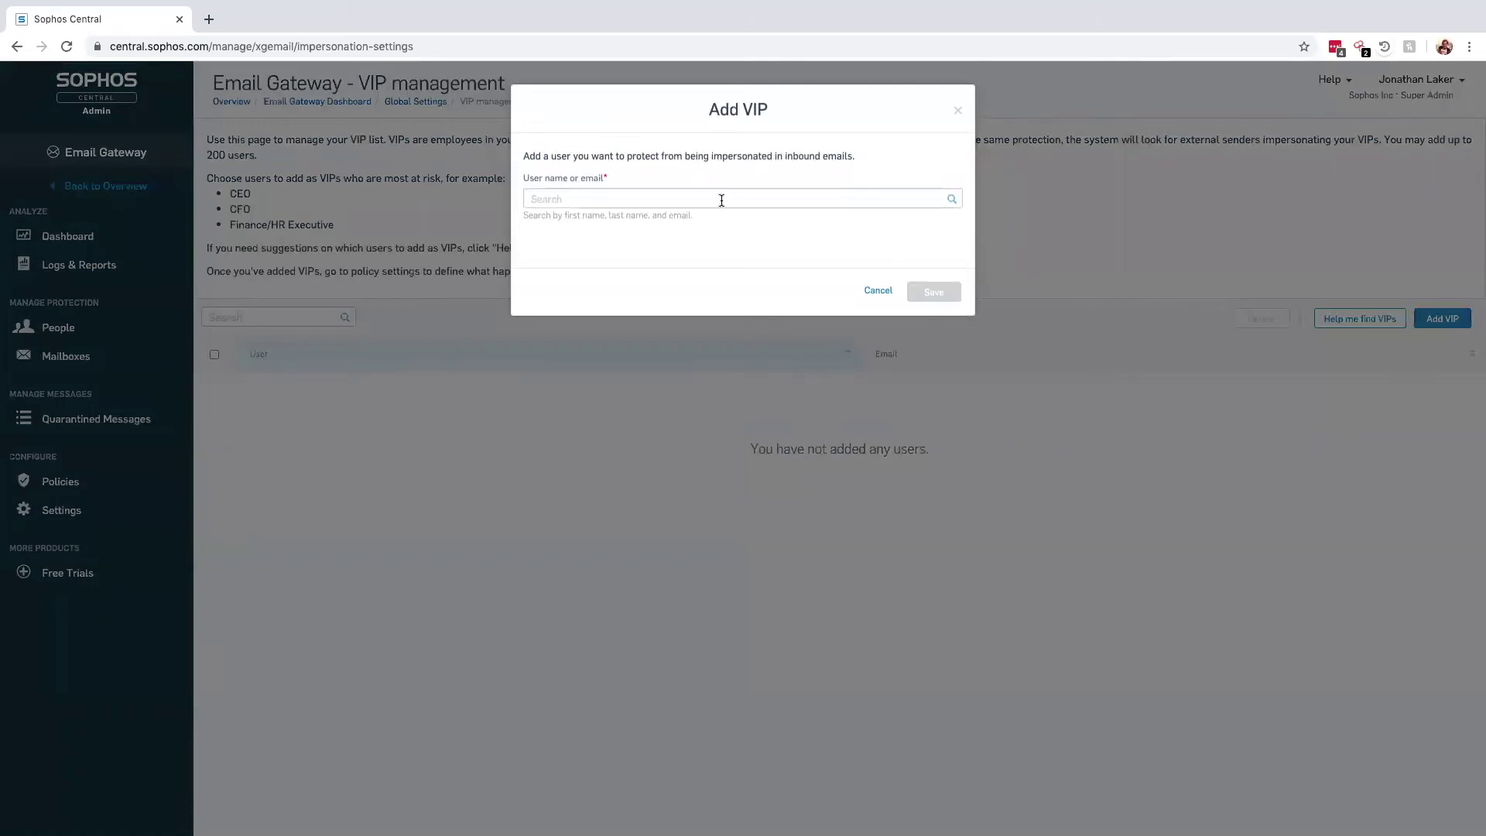
click(718, 200)
text(Byron)
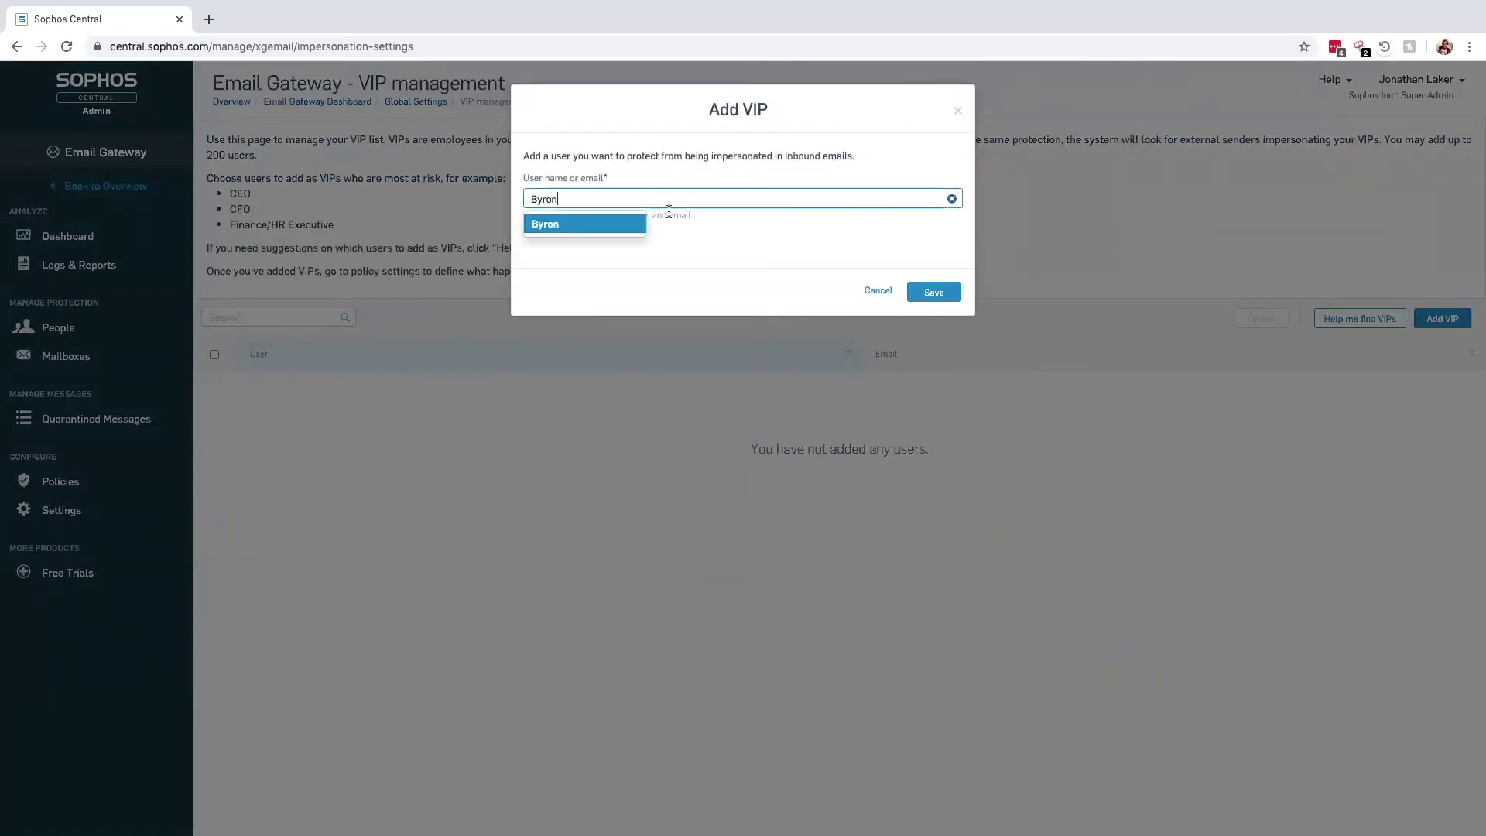
click(581, 225)
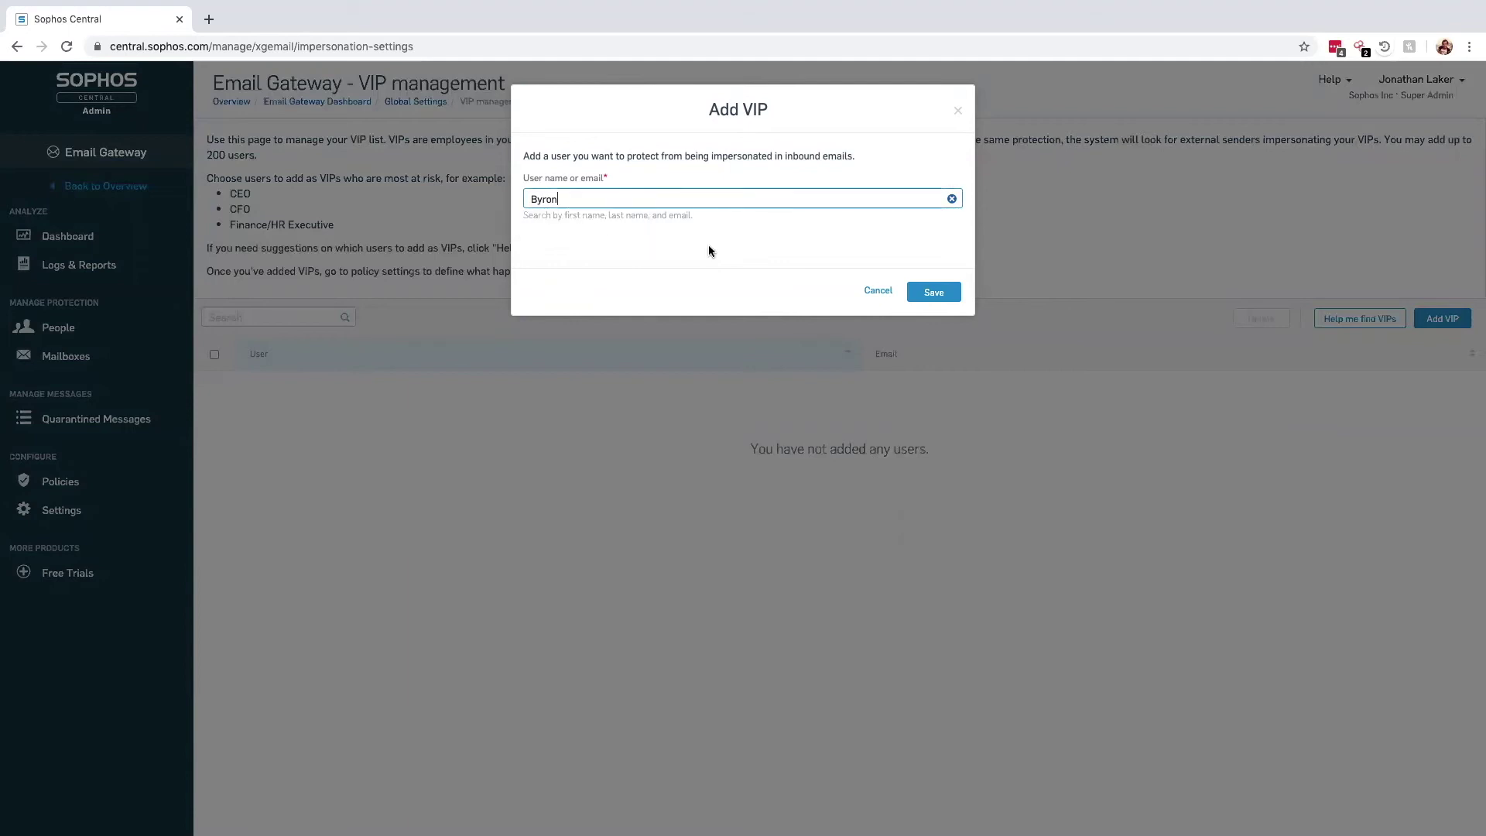
click(934, 292)
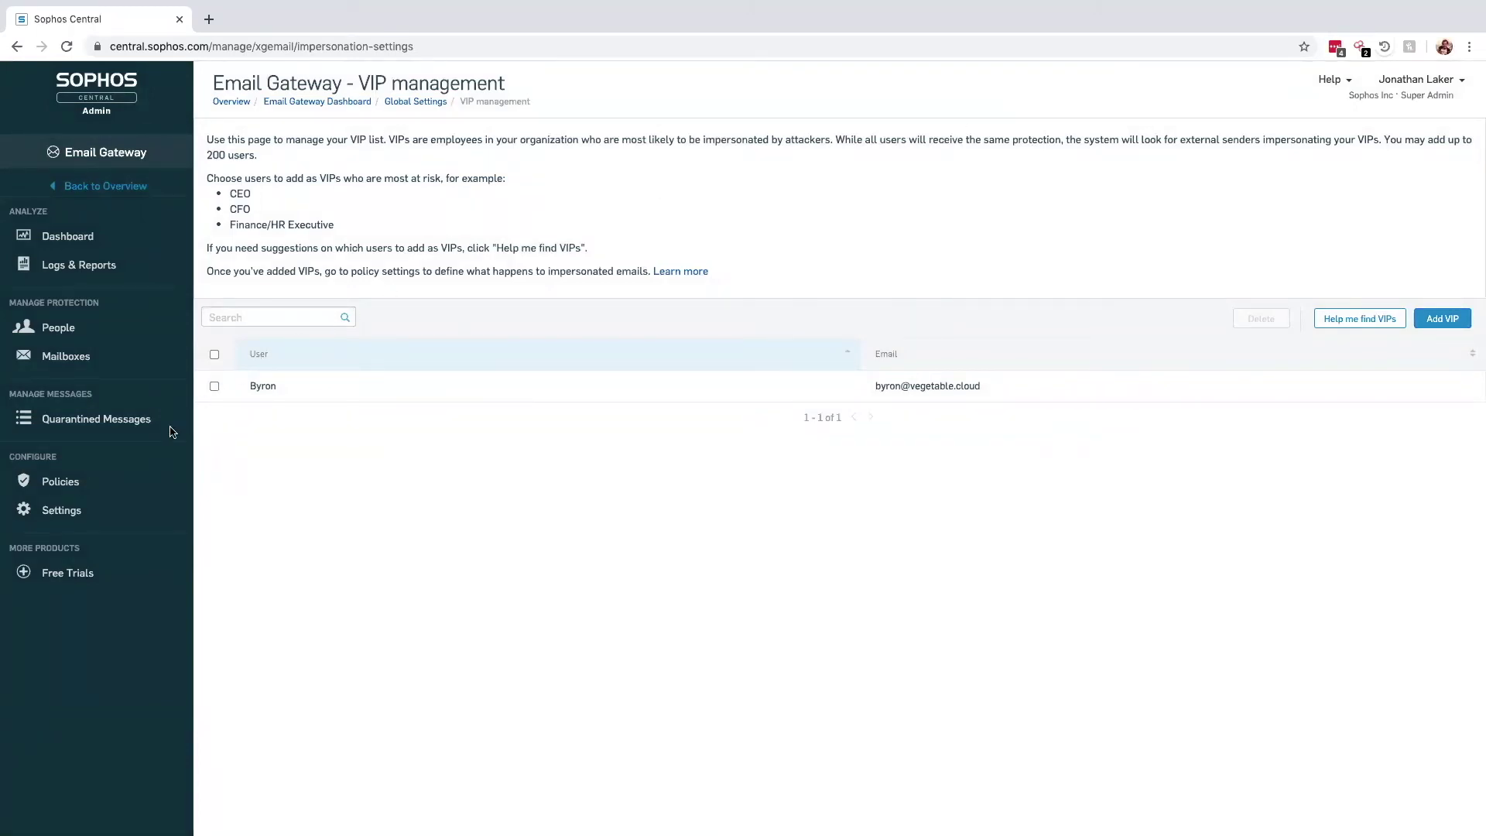
click(82, 482)
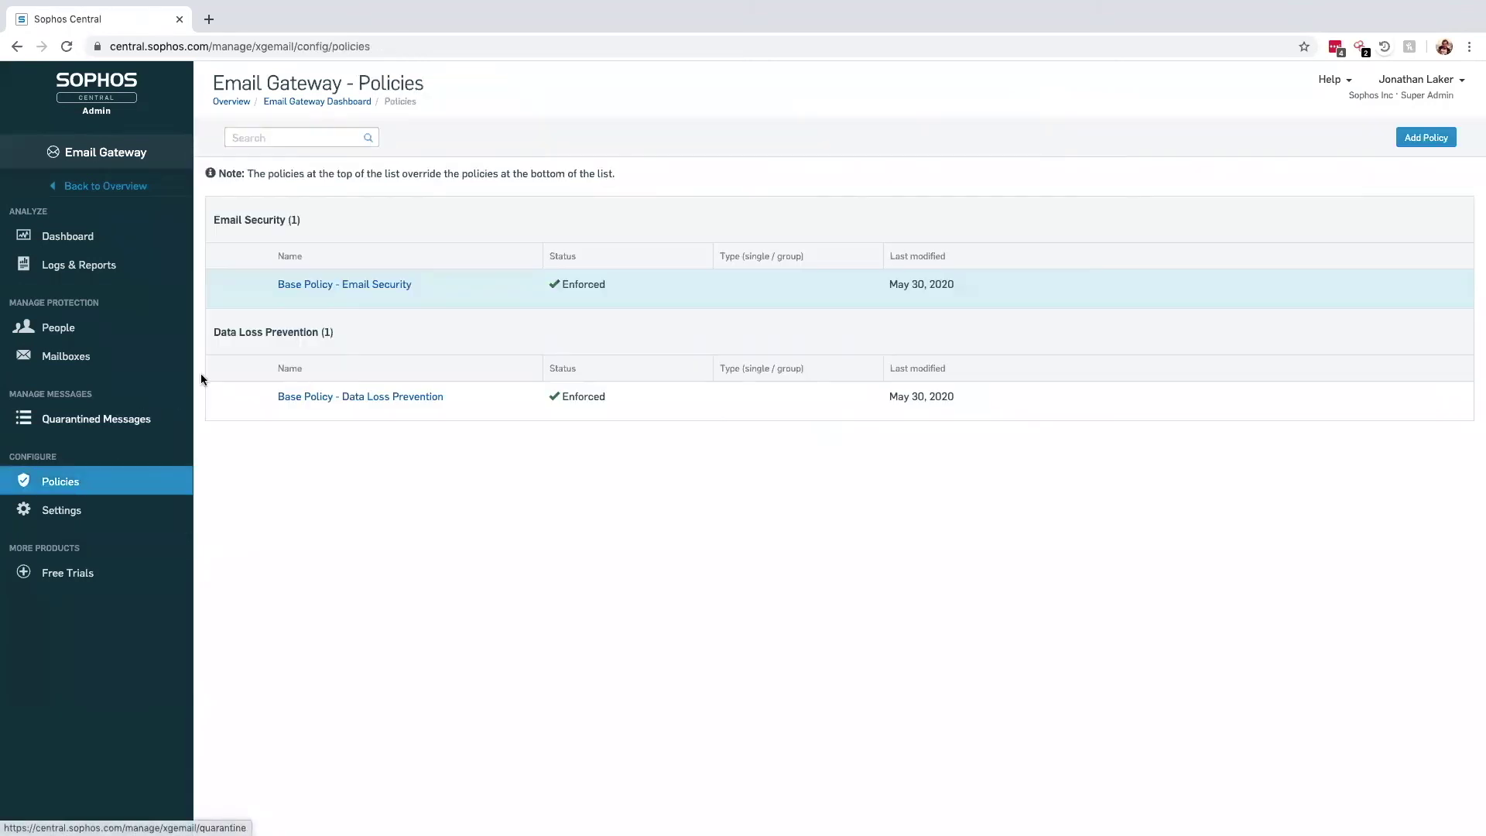
Open Base Policy - Data Loss Prevention and view its outbound rule settings
click(317, 397)
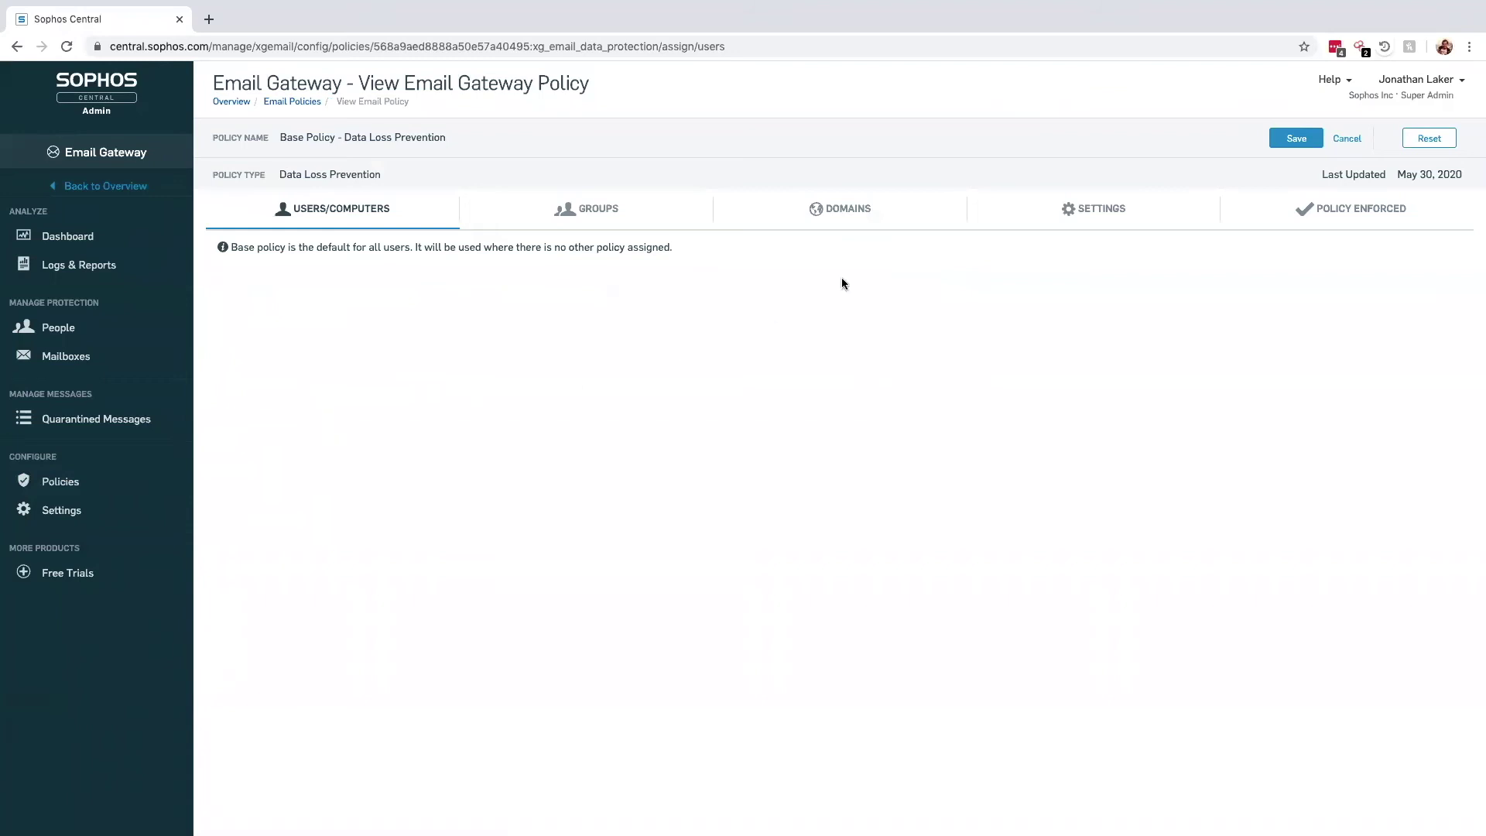
click(1090, 211)
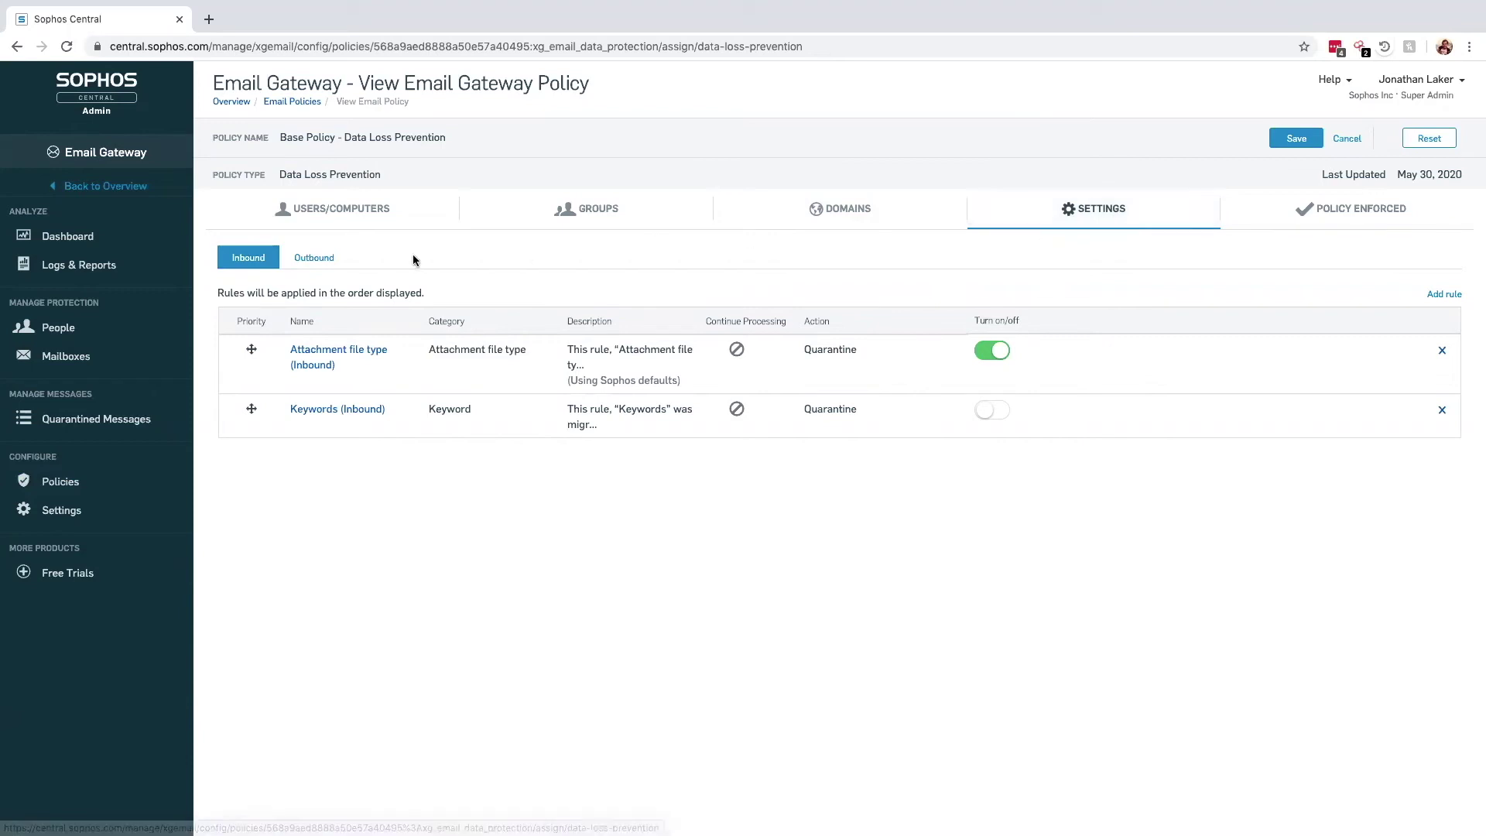
click(315, 260)
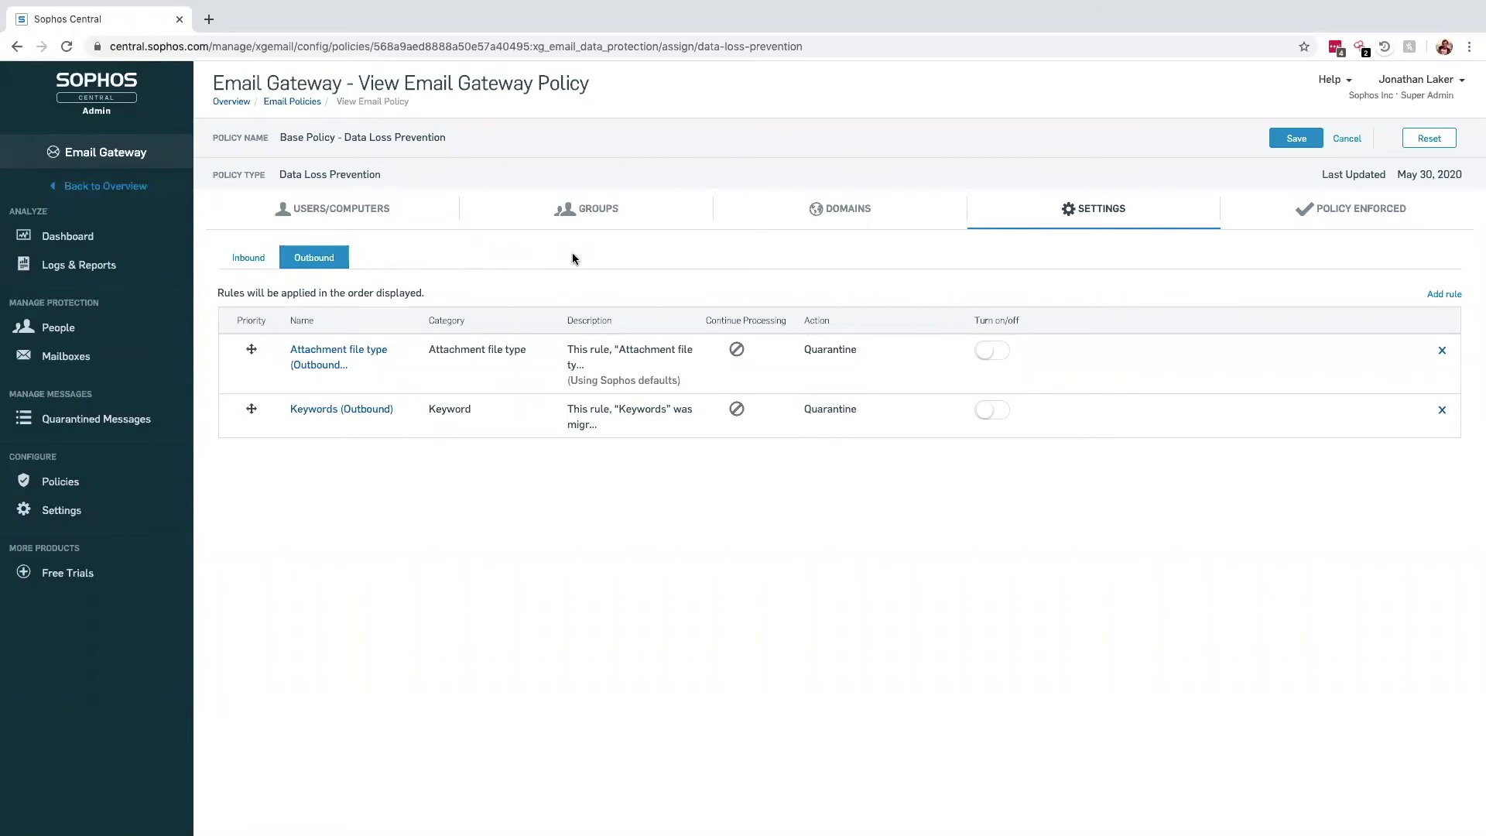
Start a new rule named PII Info using the PII template, scanning subject, body and attachments
click(1440, 294)
text(PII Info)
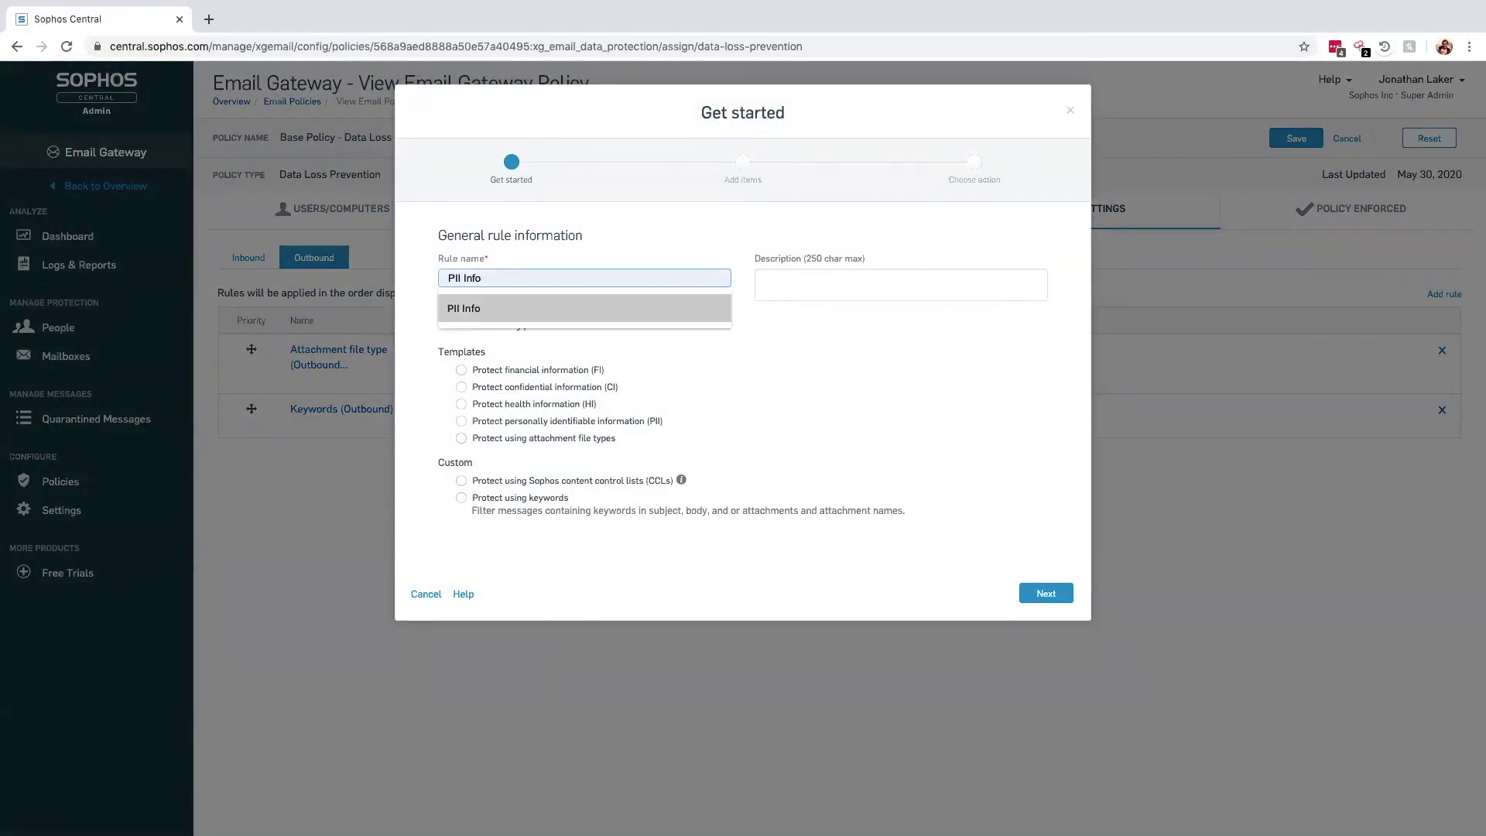
click(573, 310)
click(540, 422)
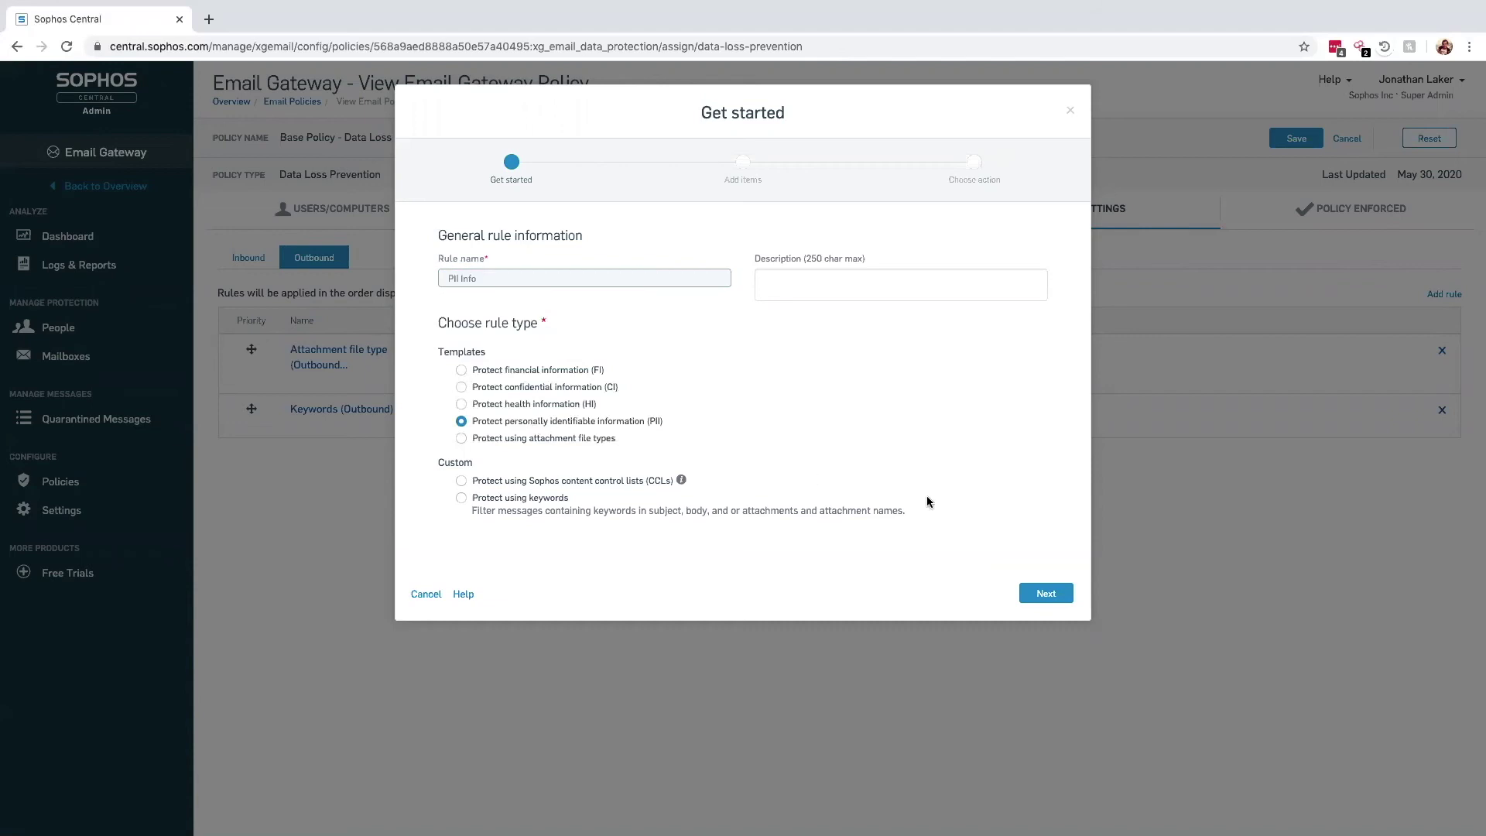
click(1042, 592)
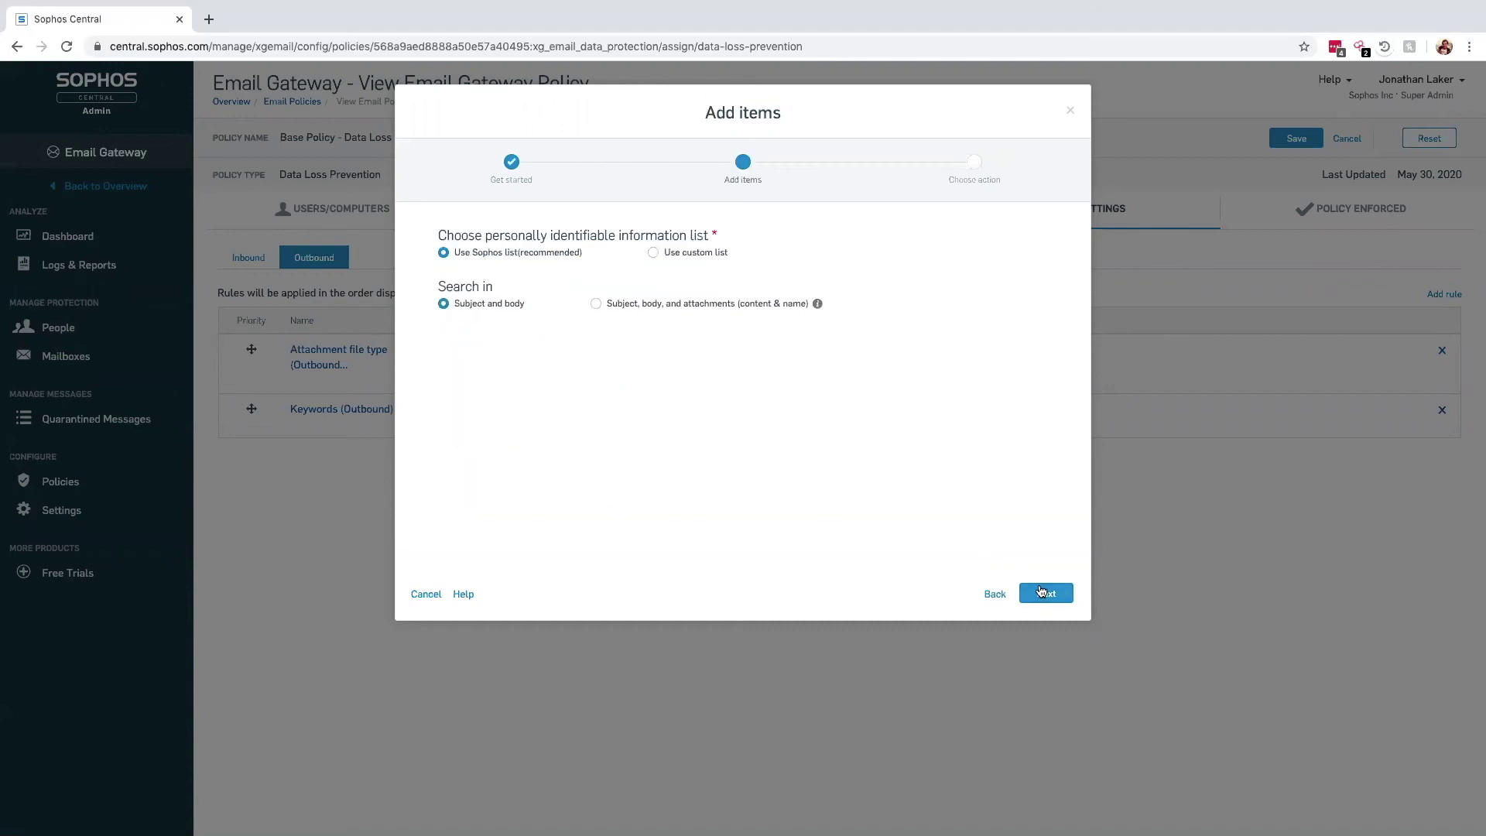
click(597, 305)
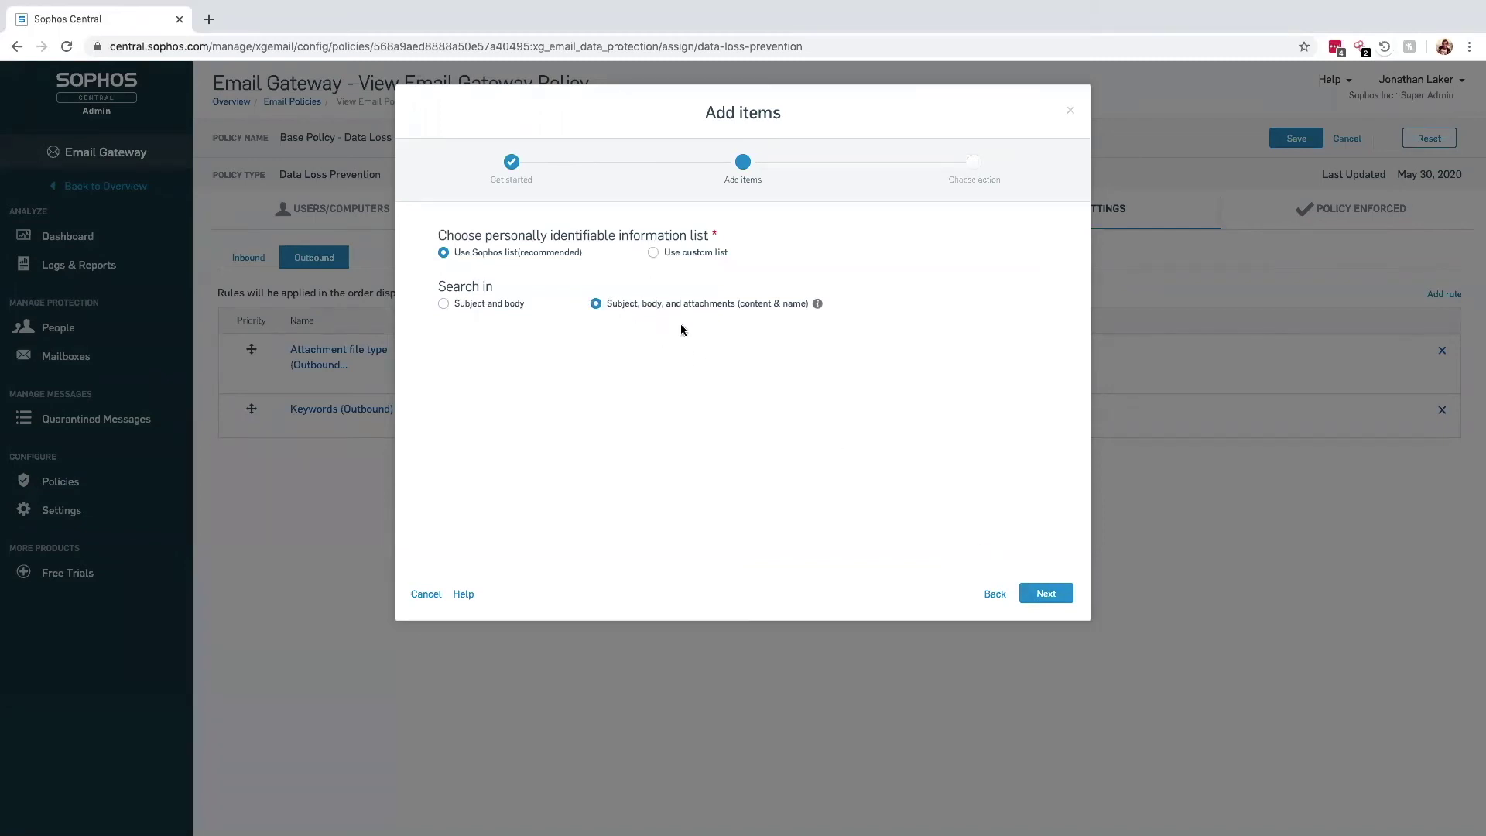
click(1061, 593)
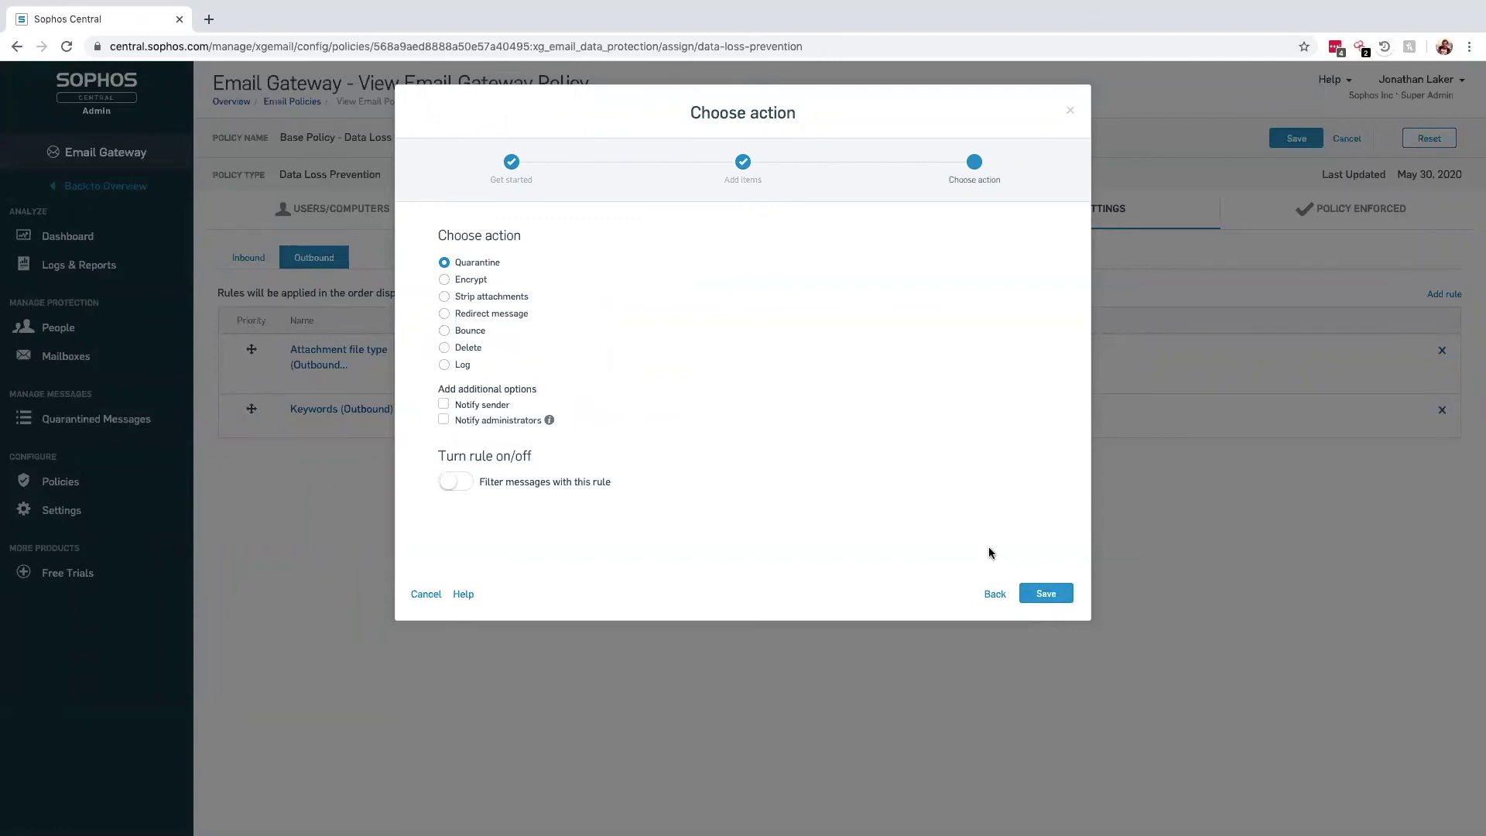
Make the rule encrypt matching messages, enable it, and save both rule and policy
click(445, 280)
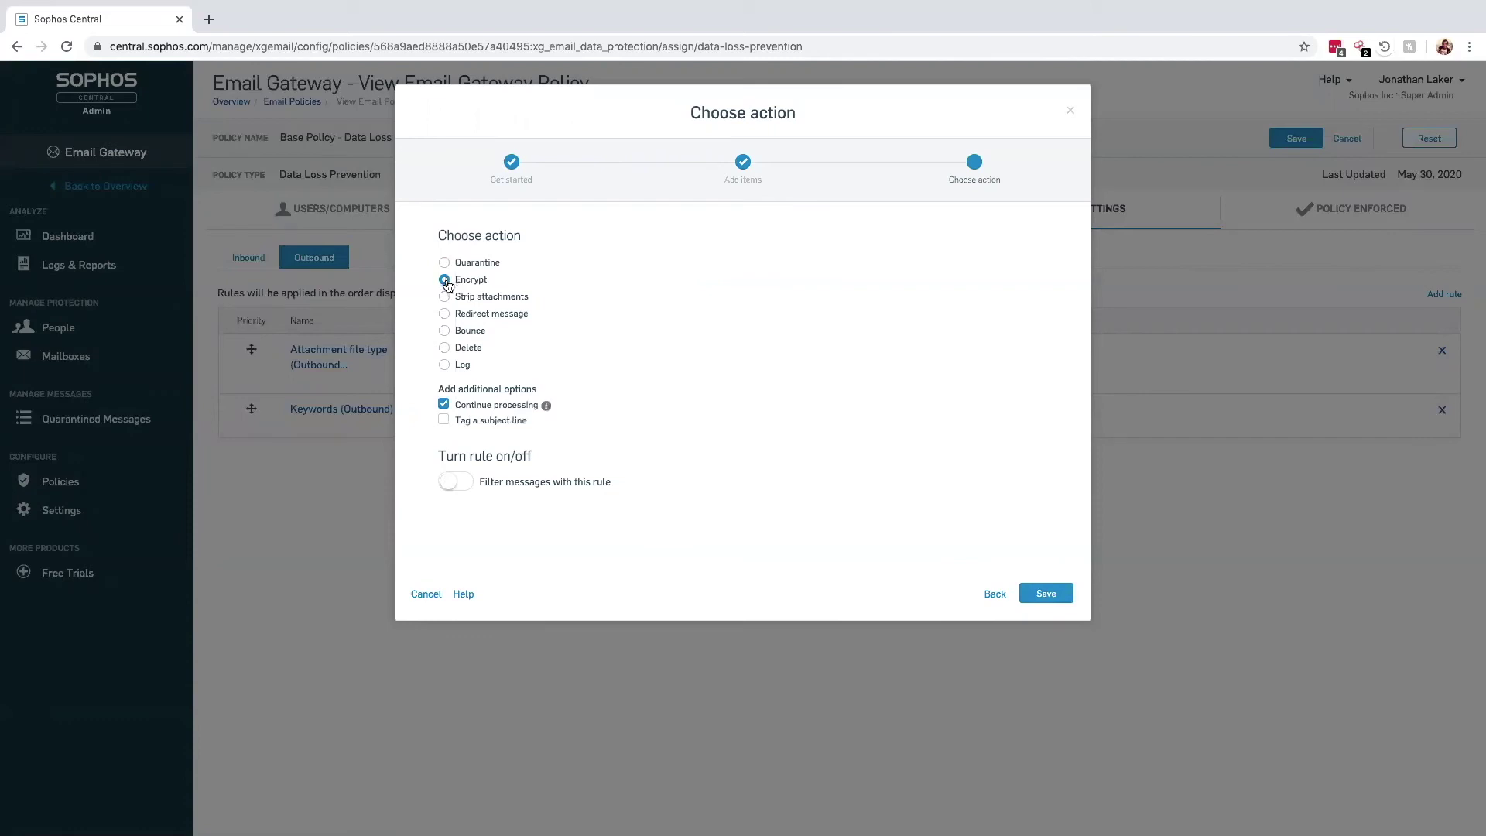
click(466, 487)
click(1047, 594)
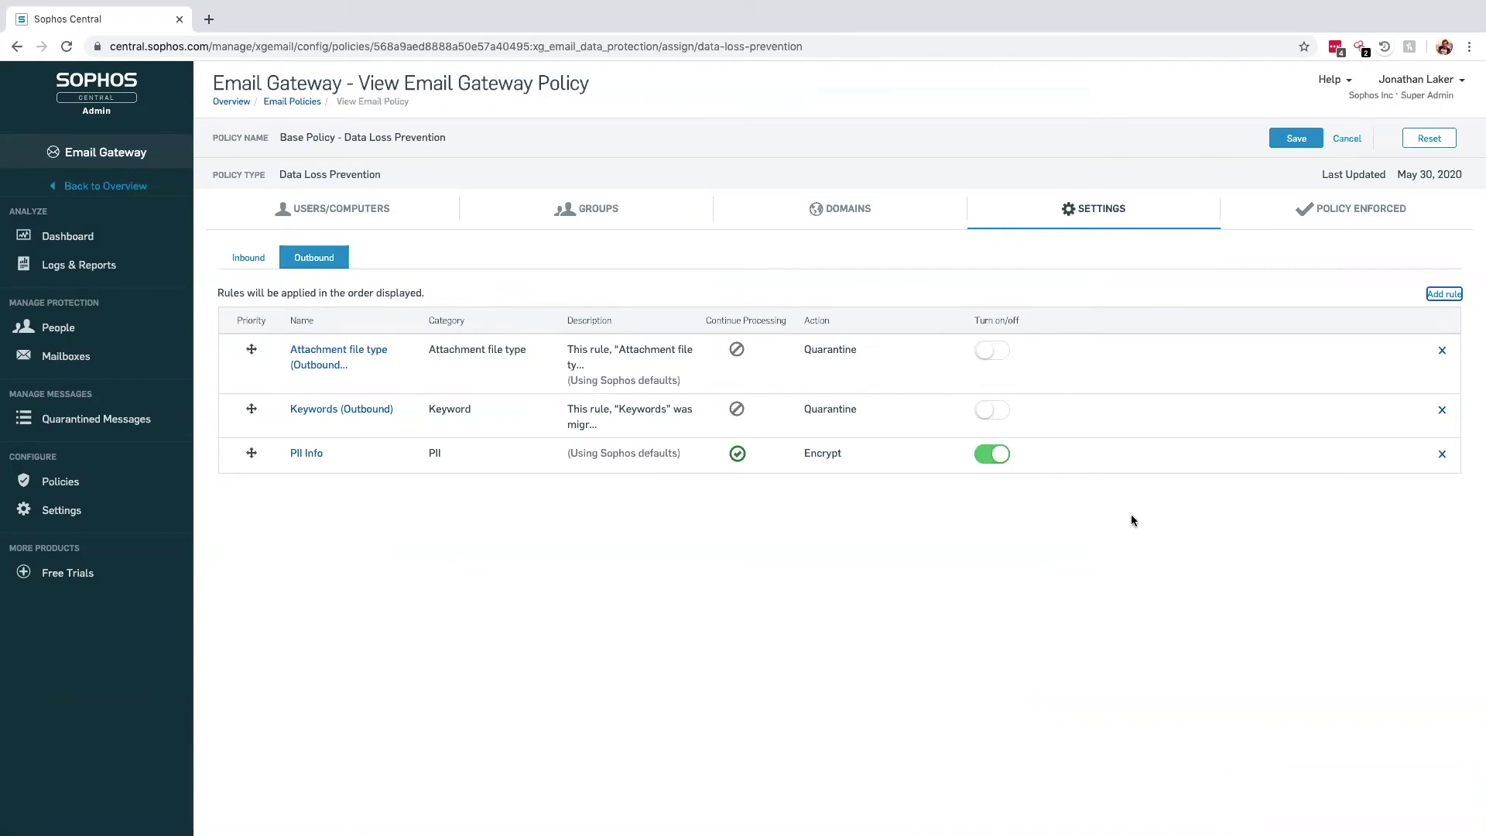
click(1286, 138)
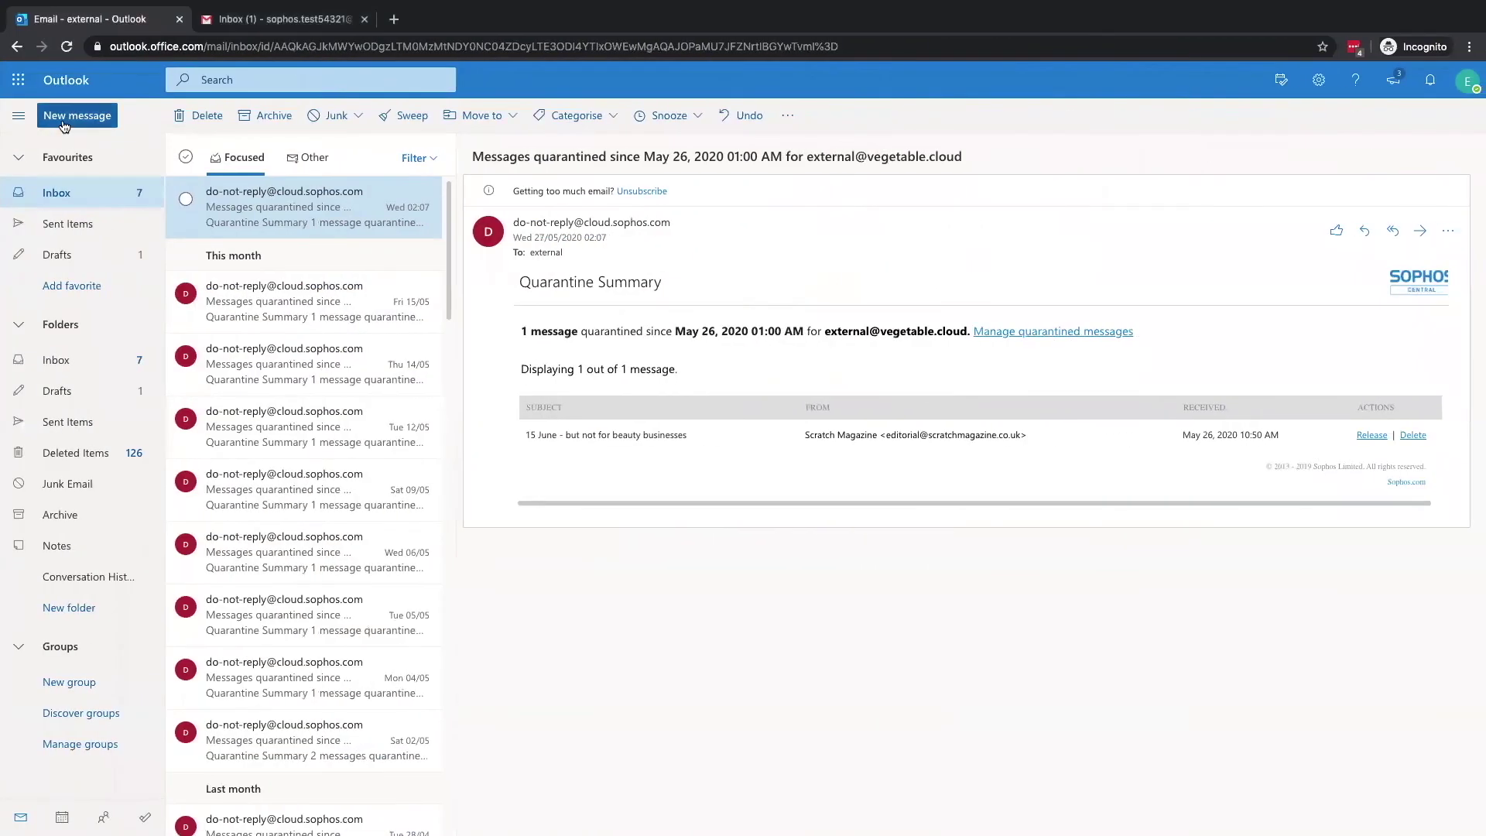
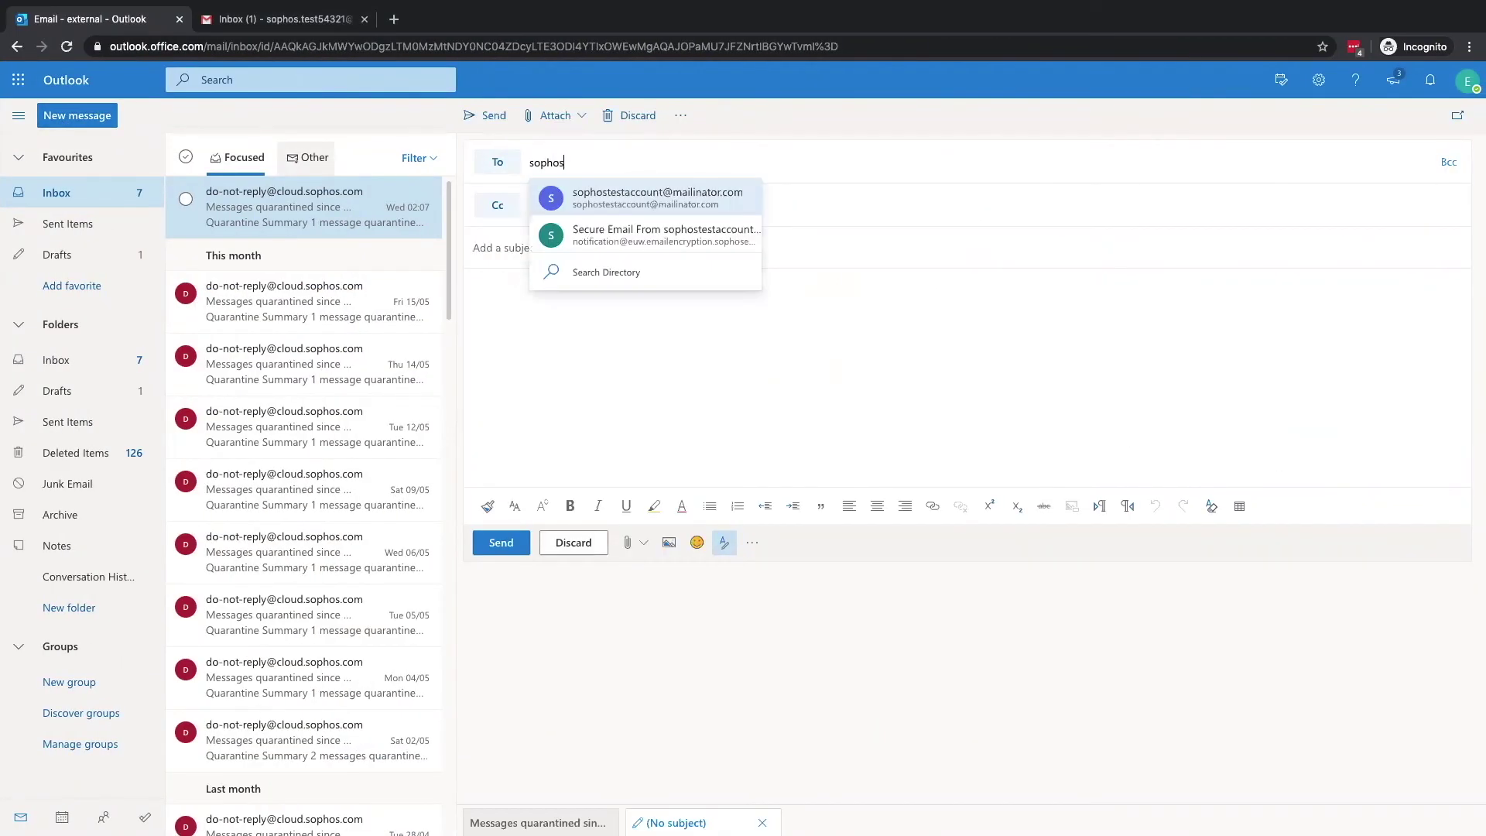
Send 'PII Information Test' with Contact Data.xlsx attached to the external Gmail test address
click(664, 256)
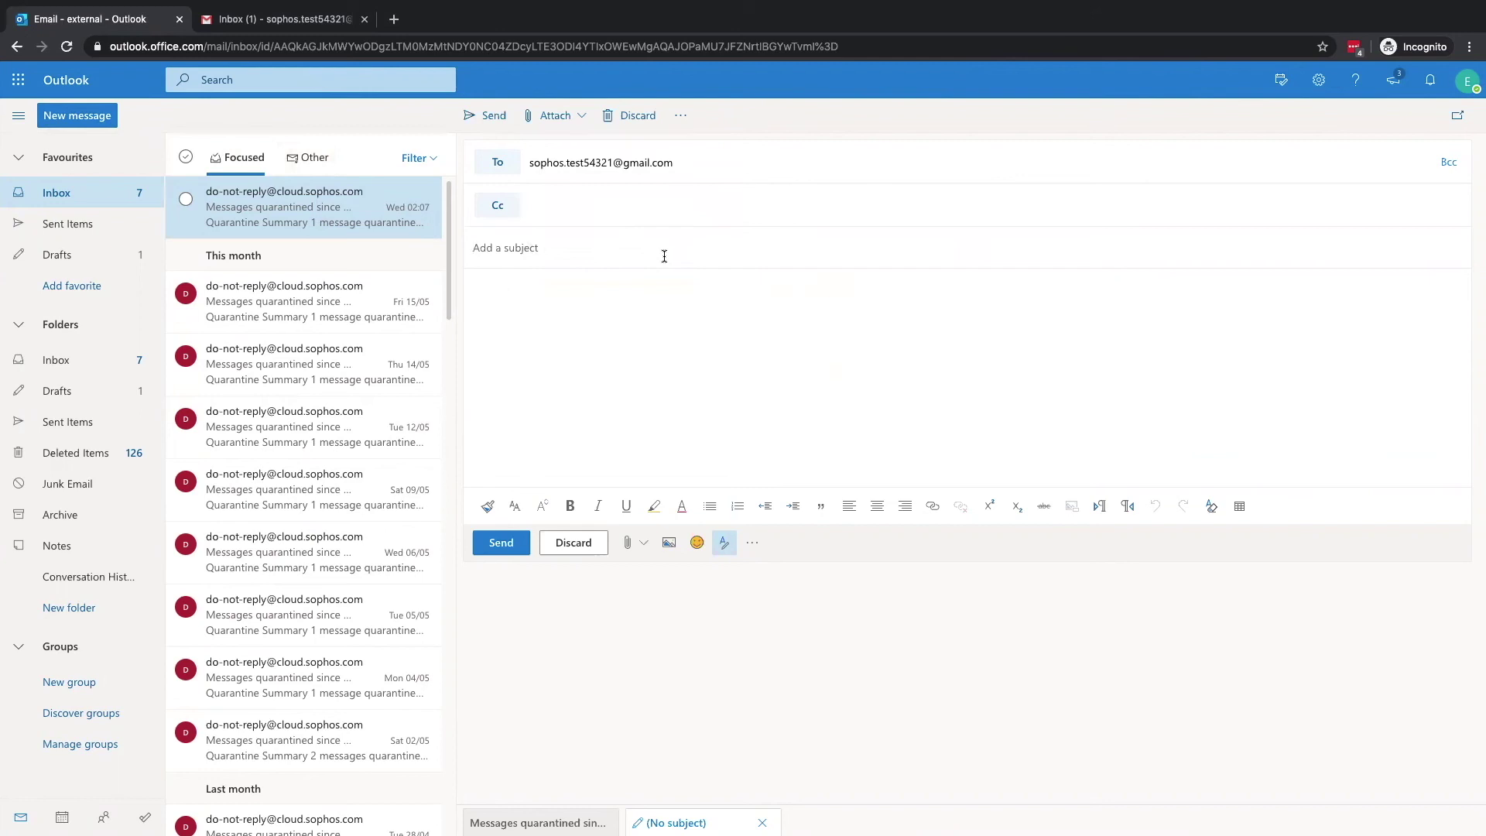
text(PII Information Test)
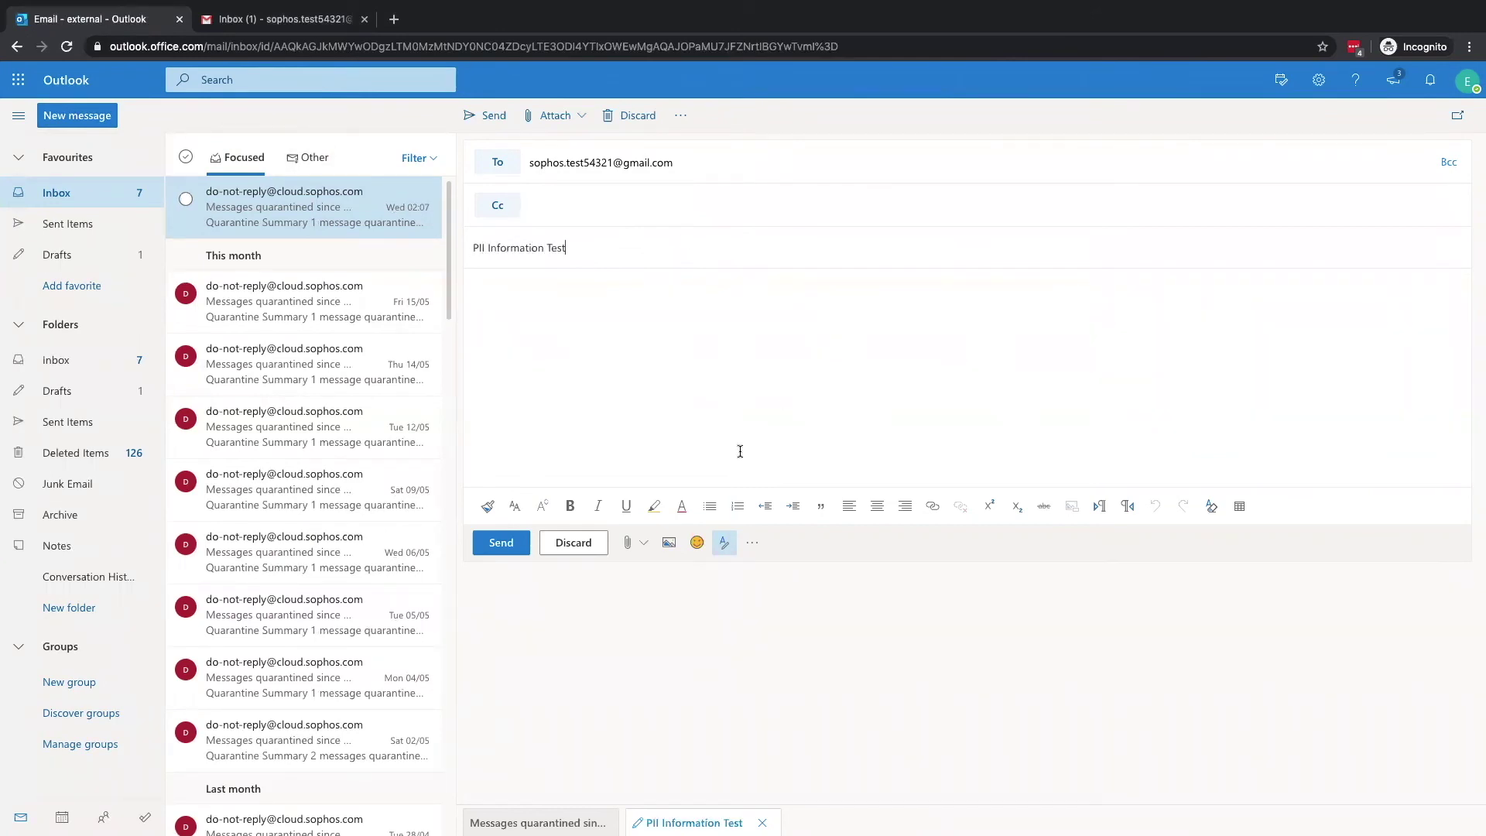
click(639, 541)
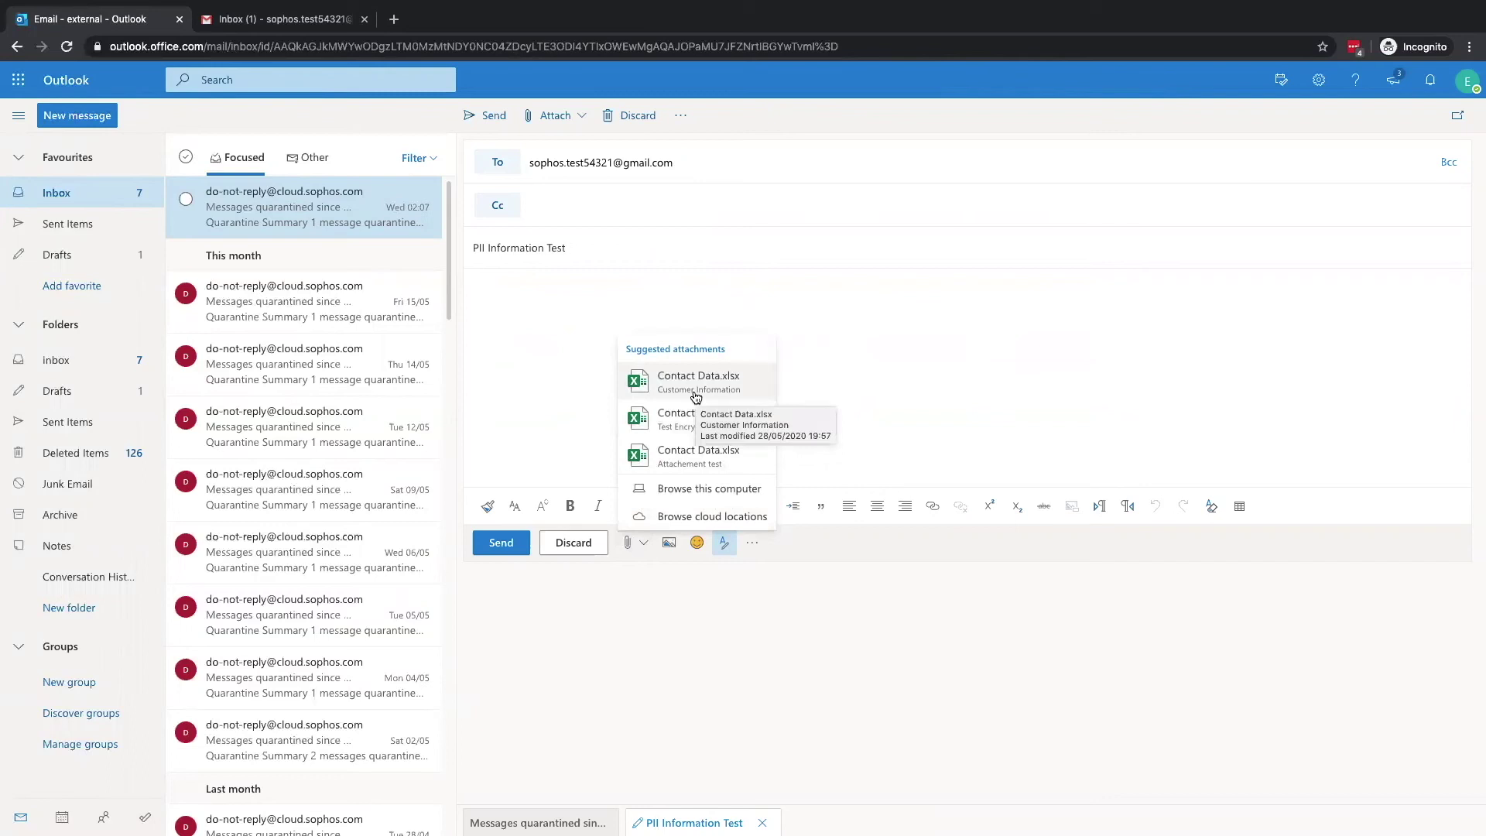
click(696, 396)
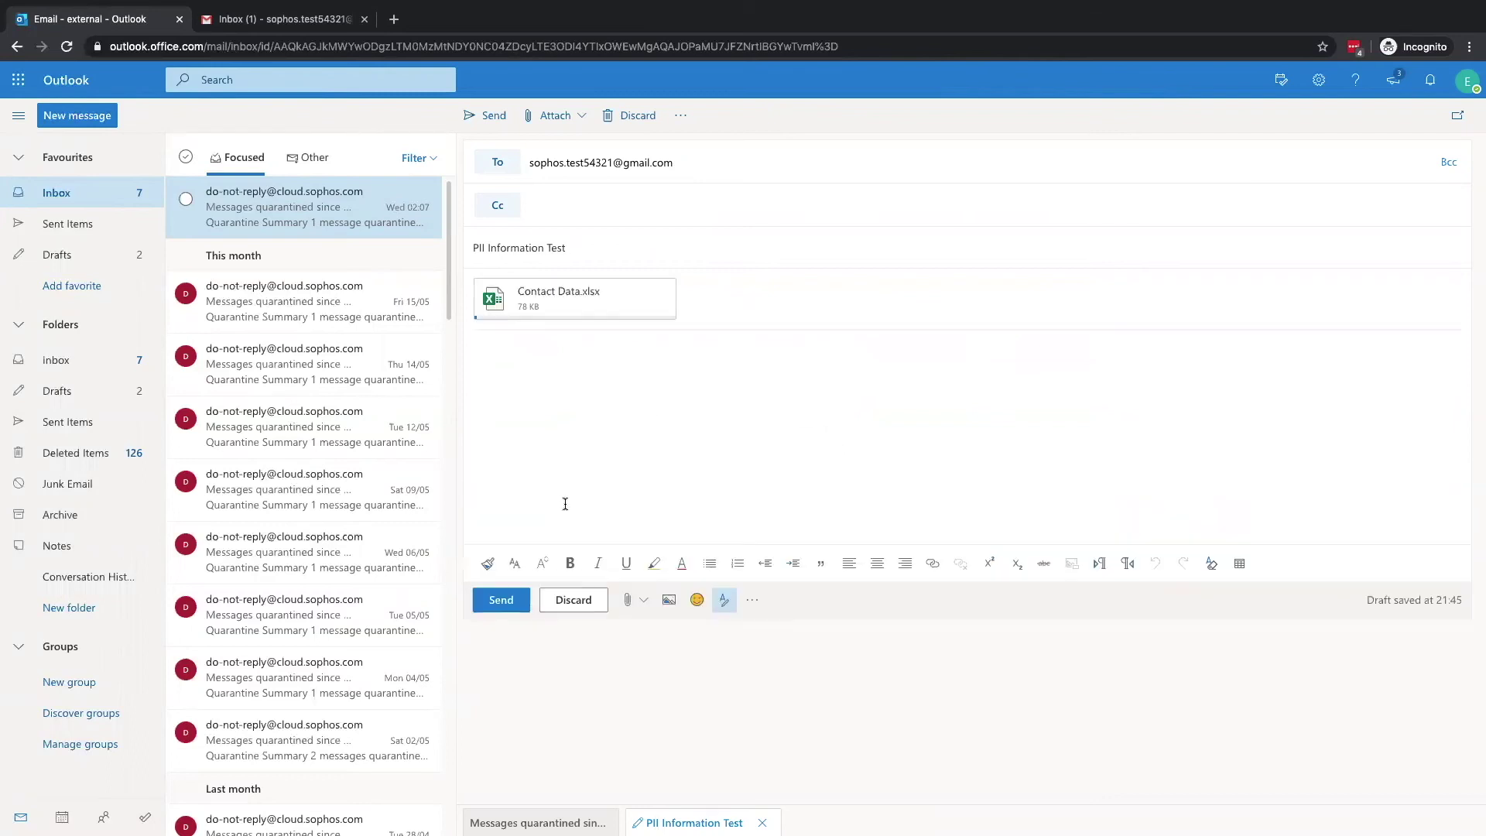
click(504, 601)
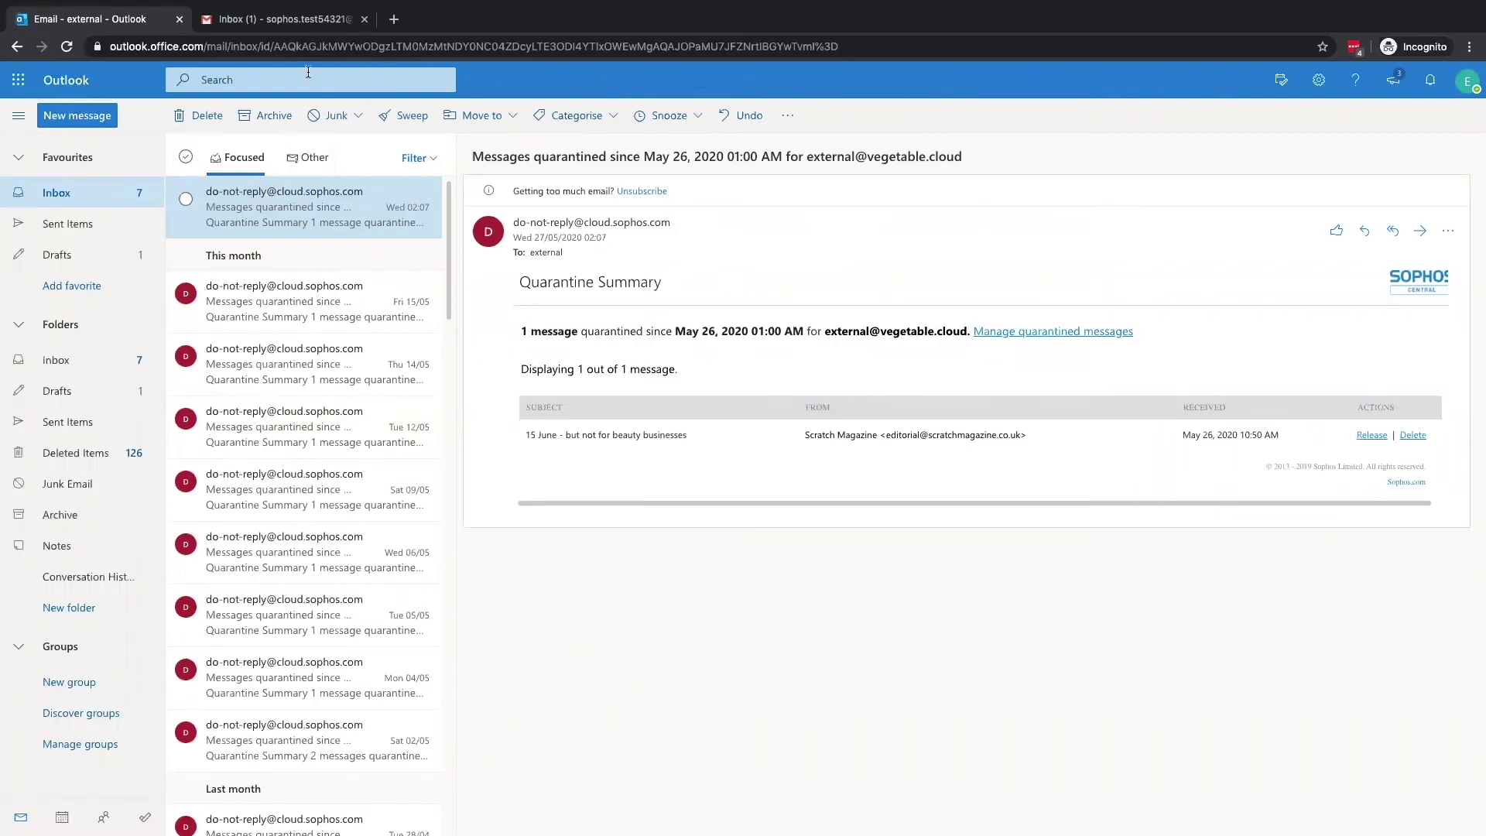
Open the encrypted message from Gmail, confirm and apply the new Secure Message password, then return to Outlook
click(288, 21)
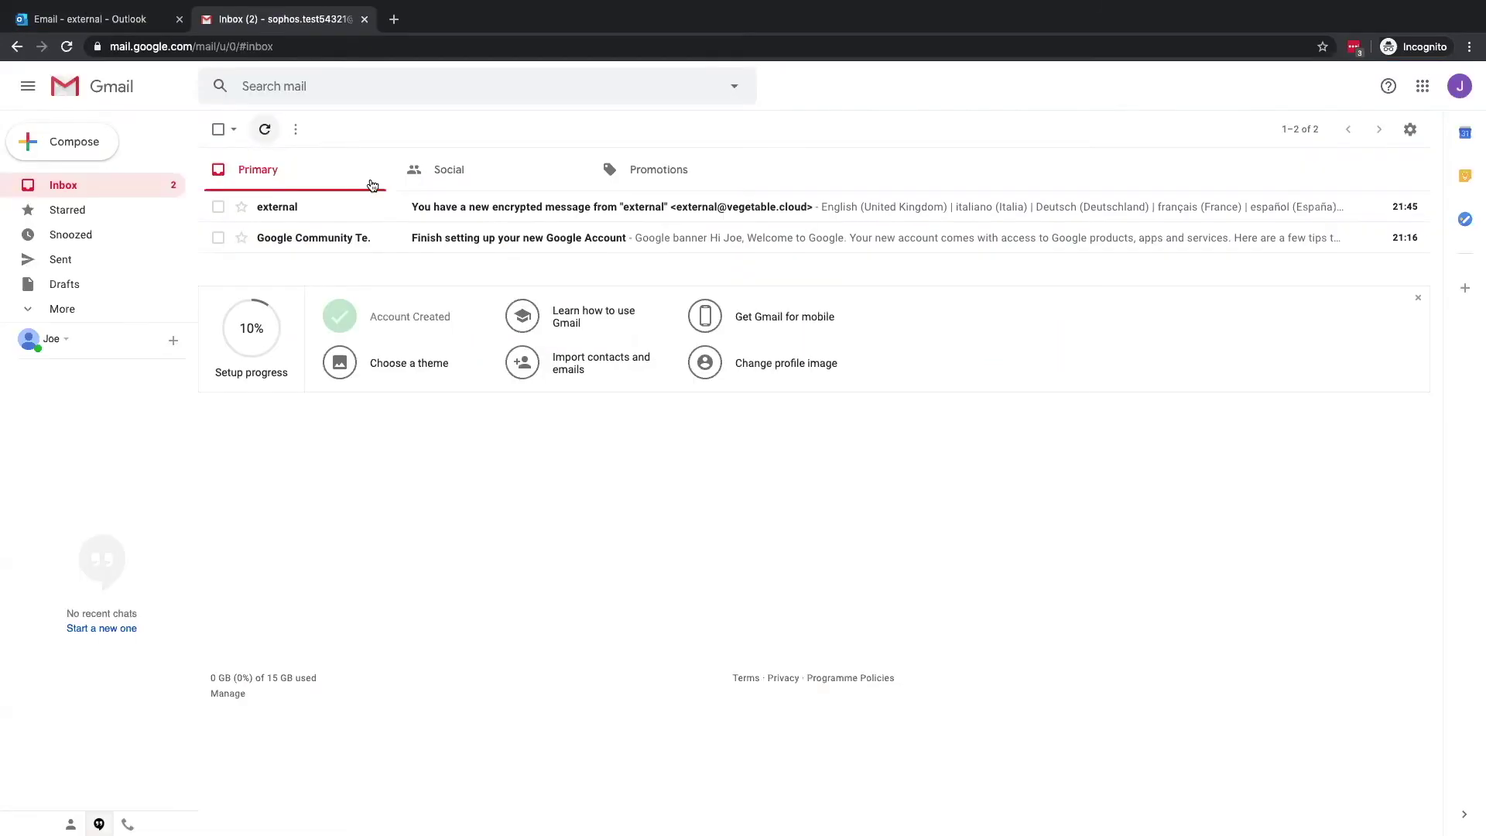
click(505, 206)
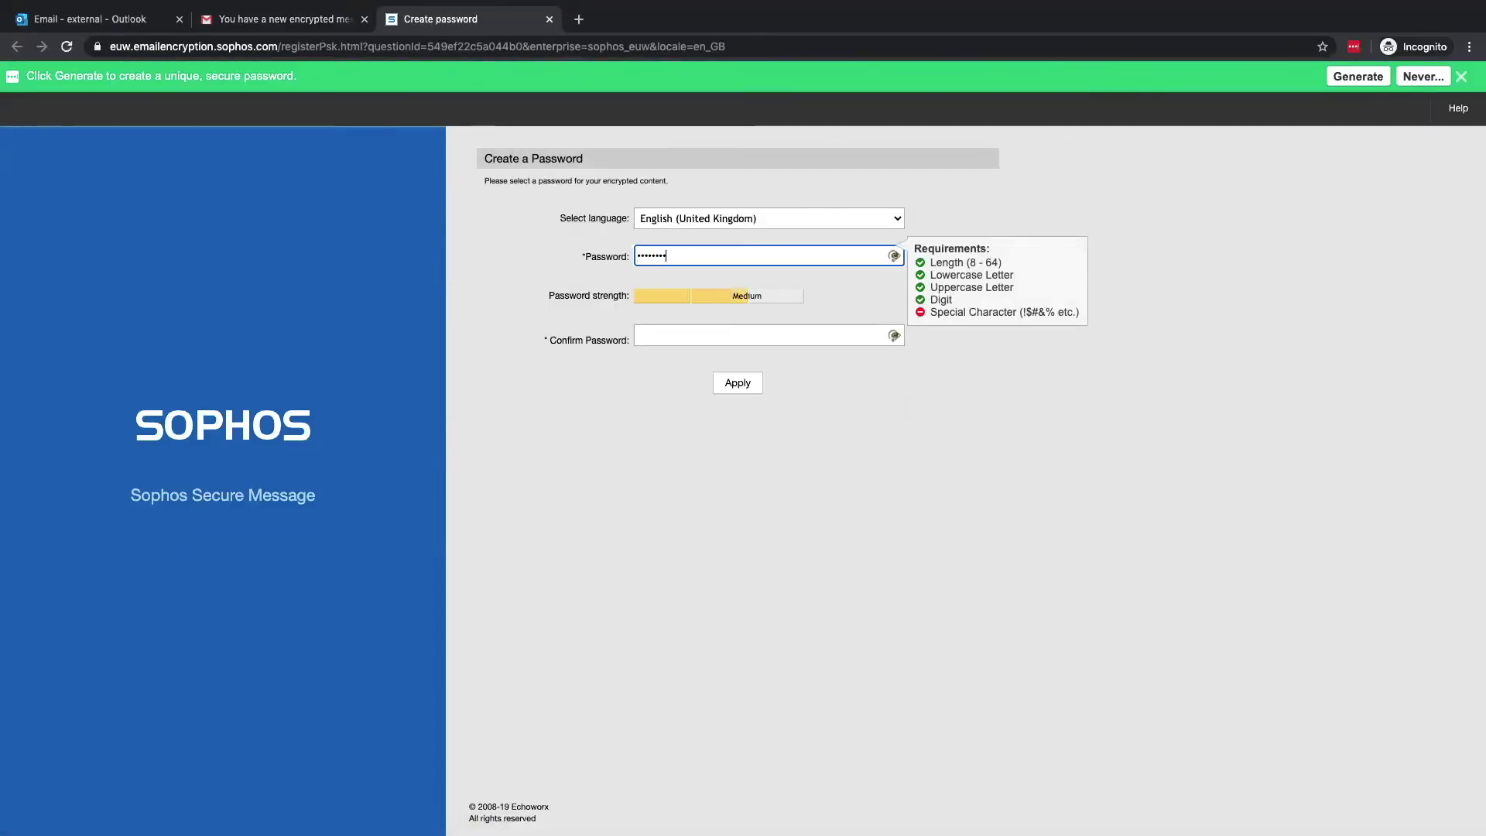
key(Tab)
text(•••••••••)
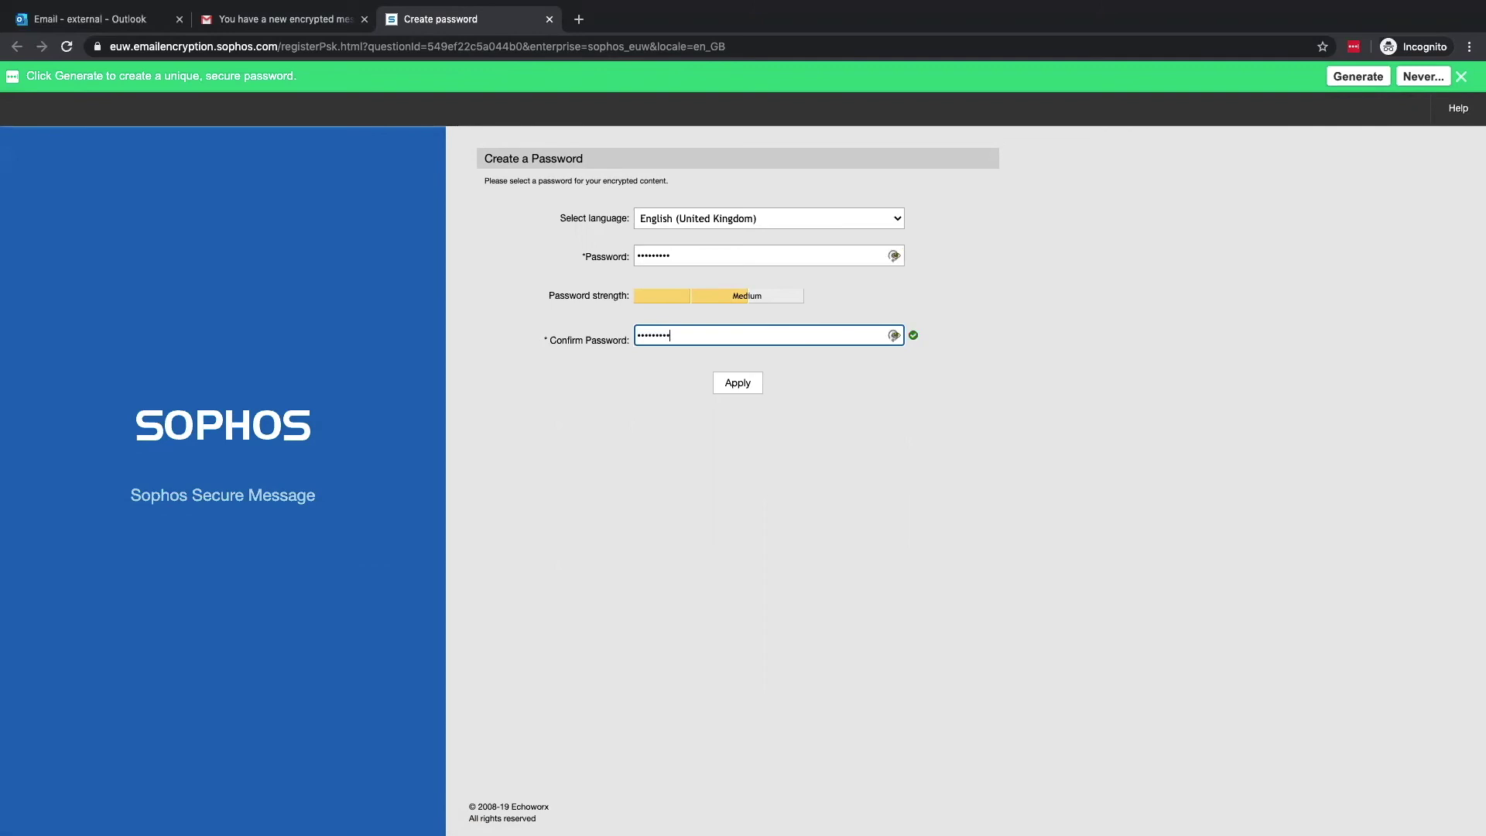
click(737, 384)
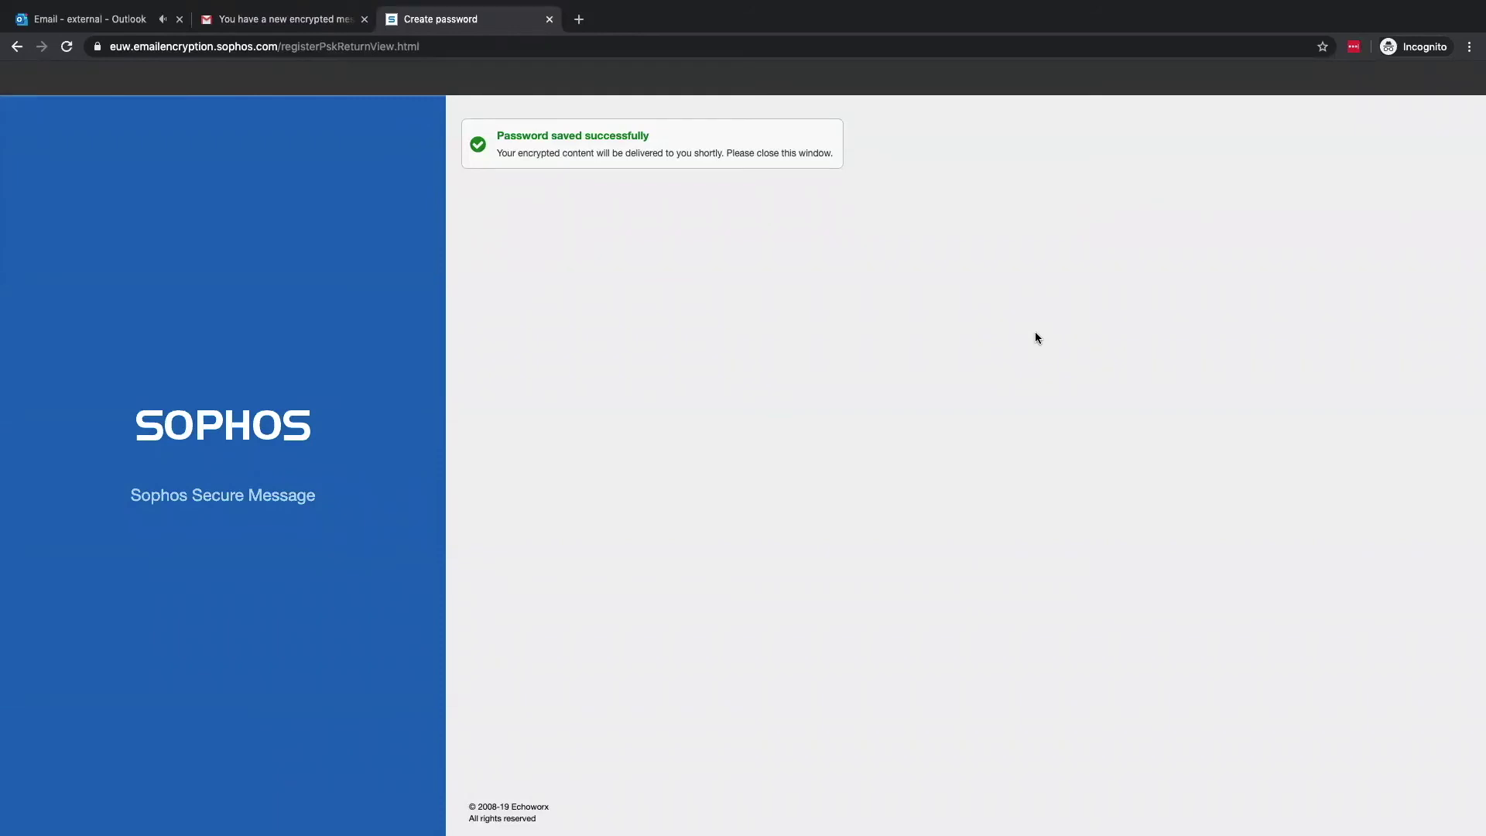
click(132, 21)
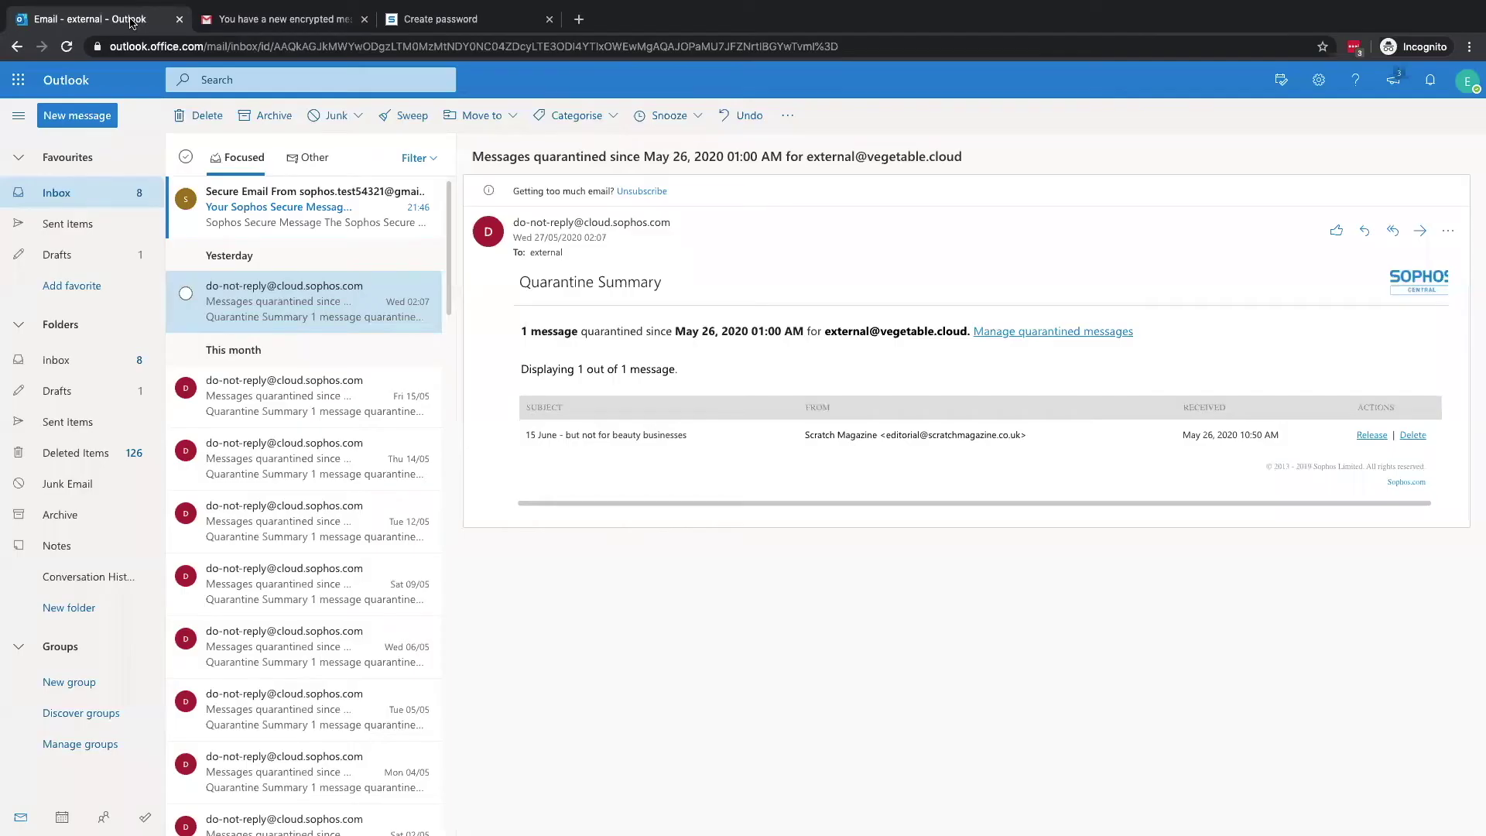
Open the 'Secure Email From sophos' collection notice in the Outlook inbox
click(280, 214)
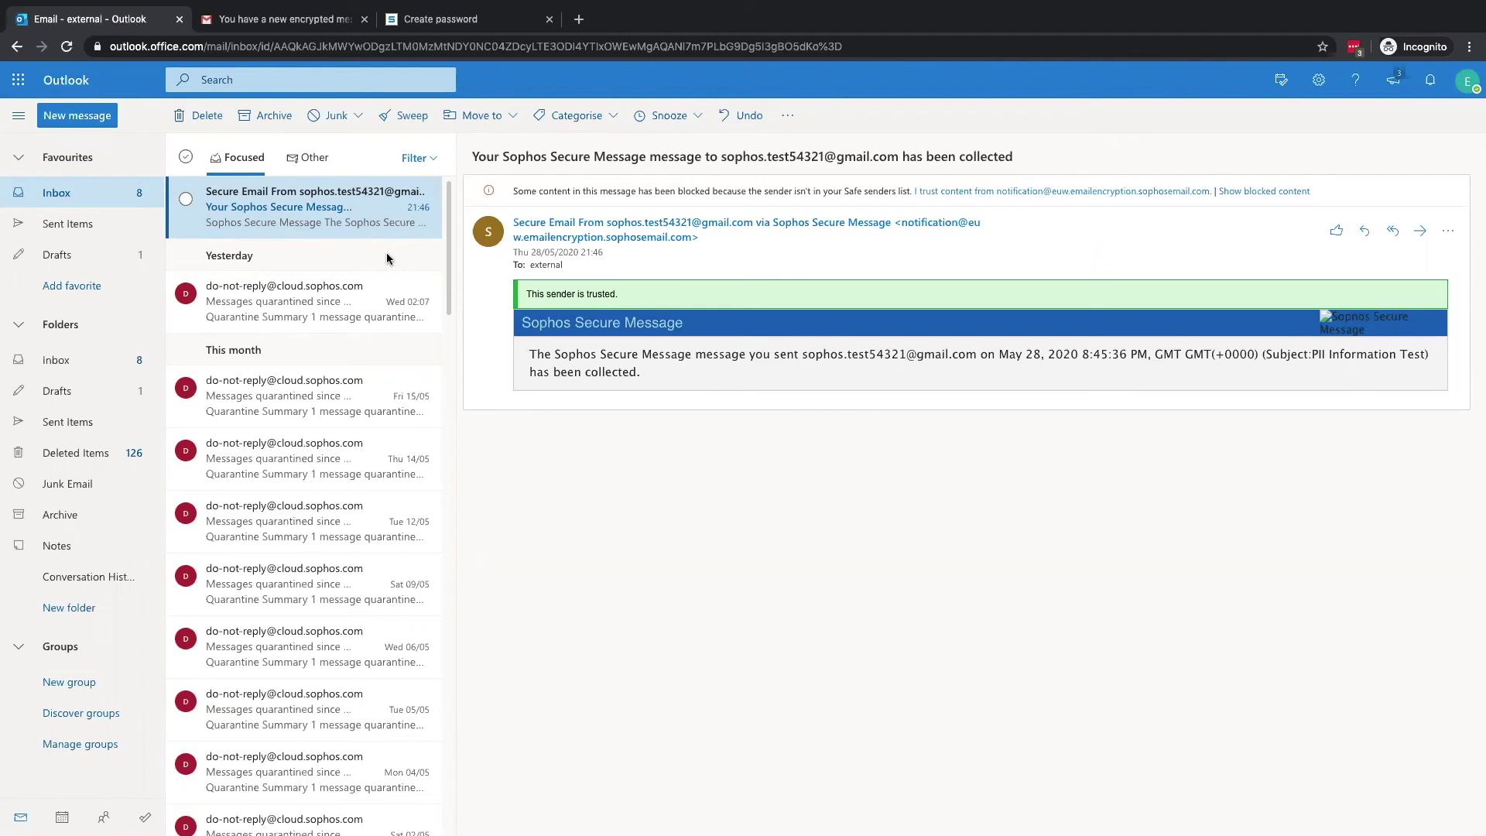
In Gmail, open the PII Information Test email and unlock Contact Data.xlsx with the Secure Message password
key(ctrl+Tab)
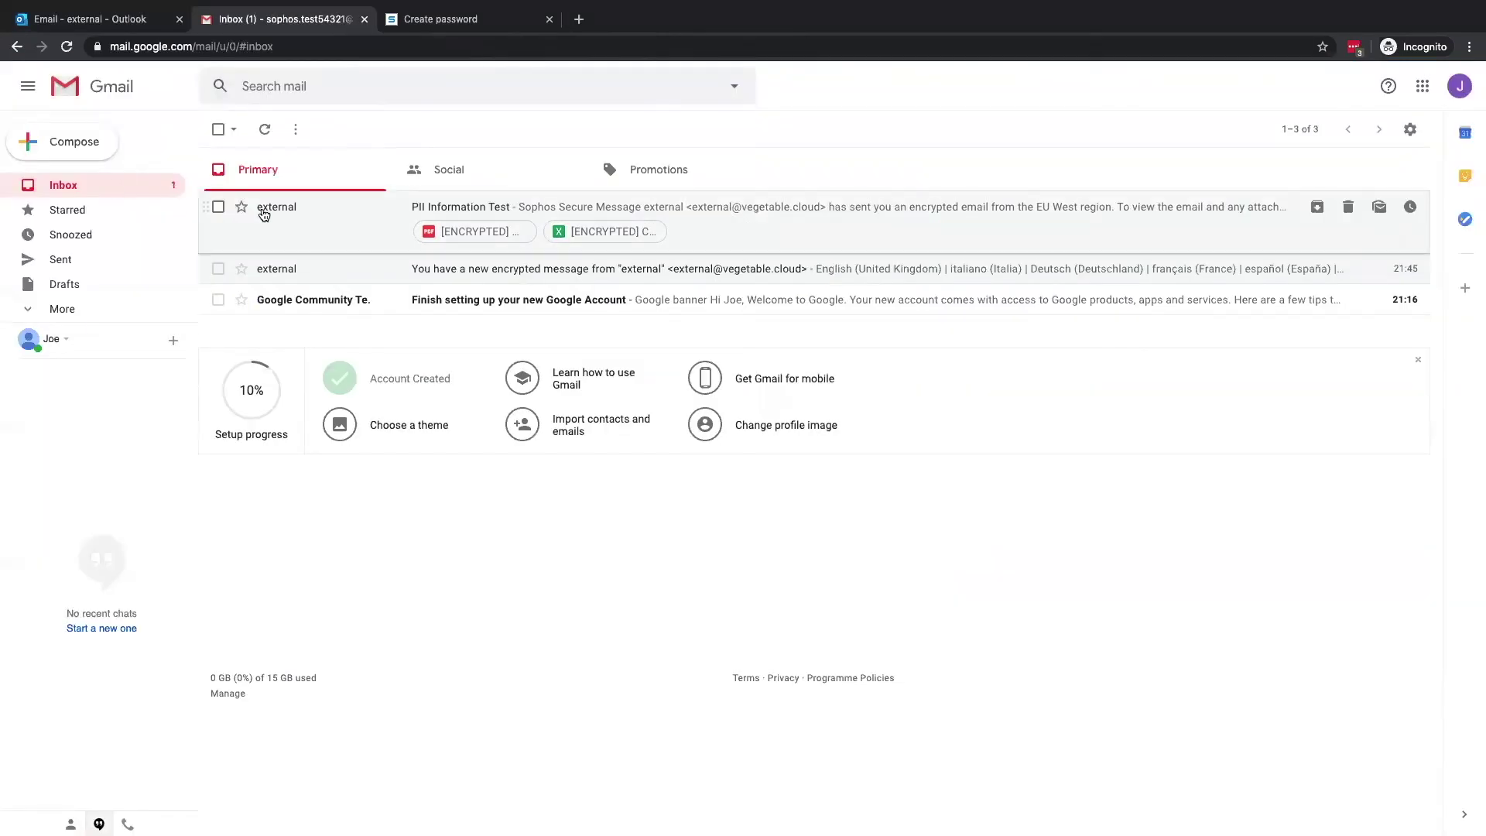
mouse_move(265, 213)
click(424, 209)
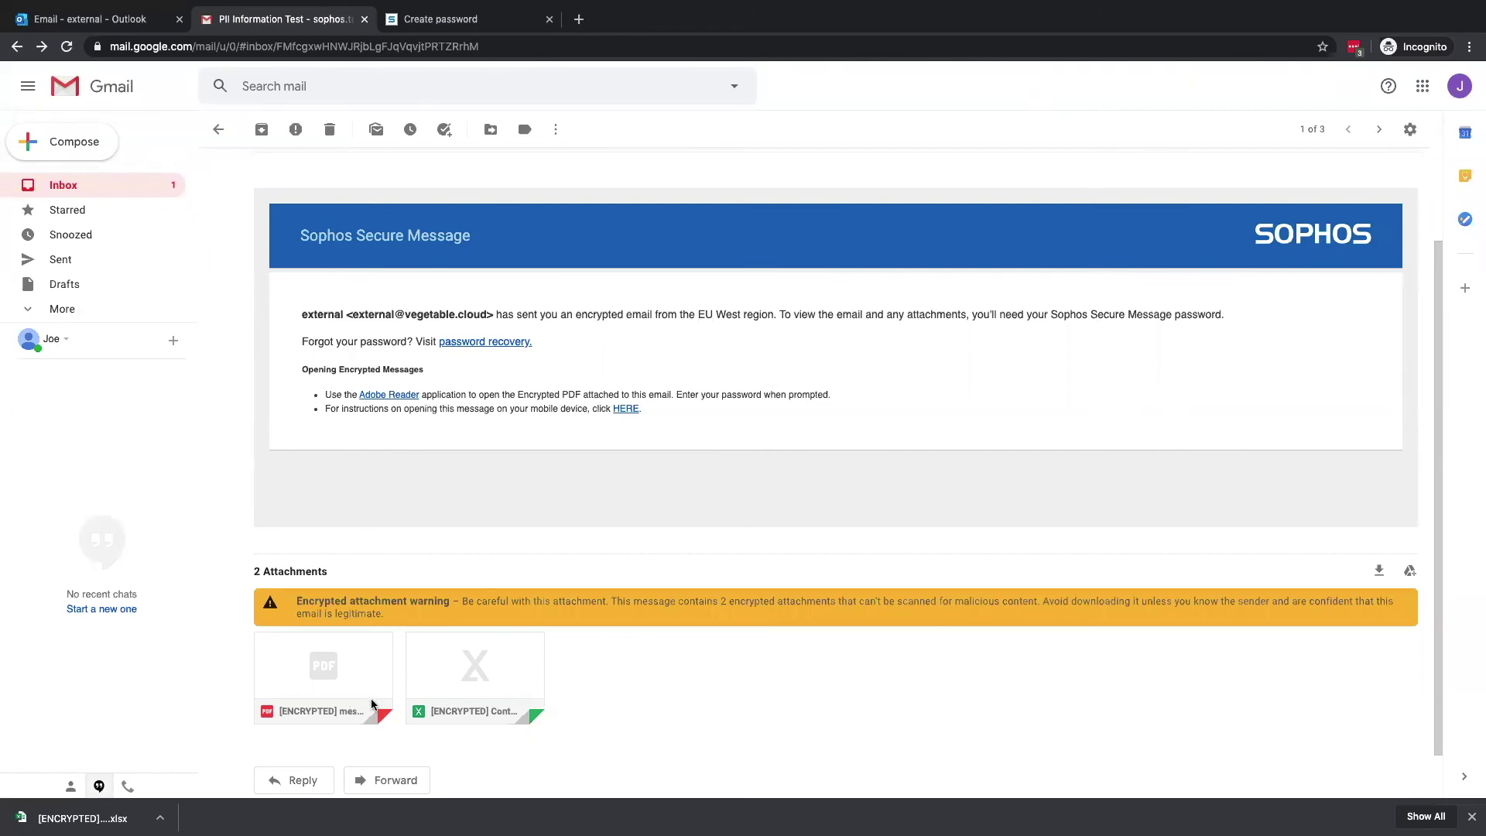
click(480, 690)
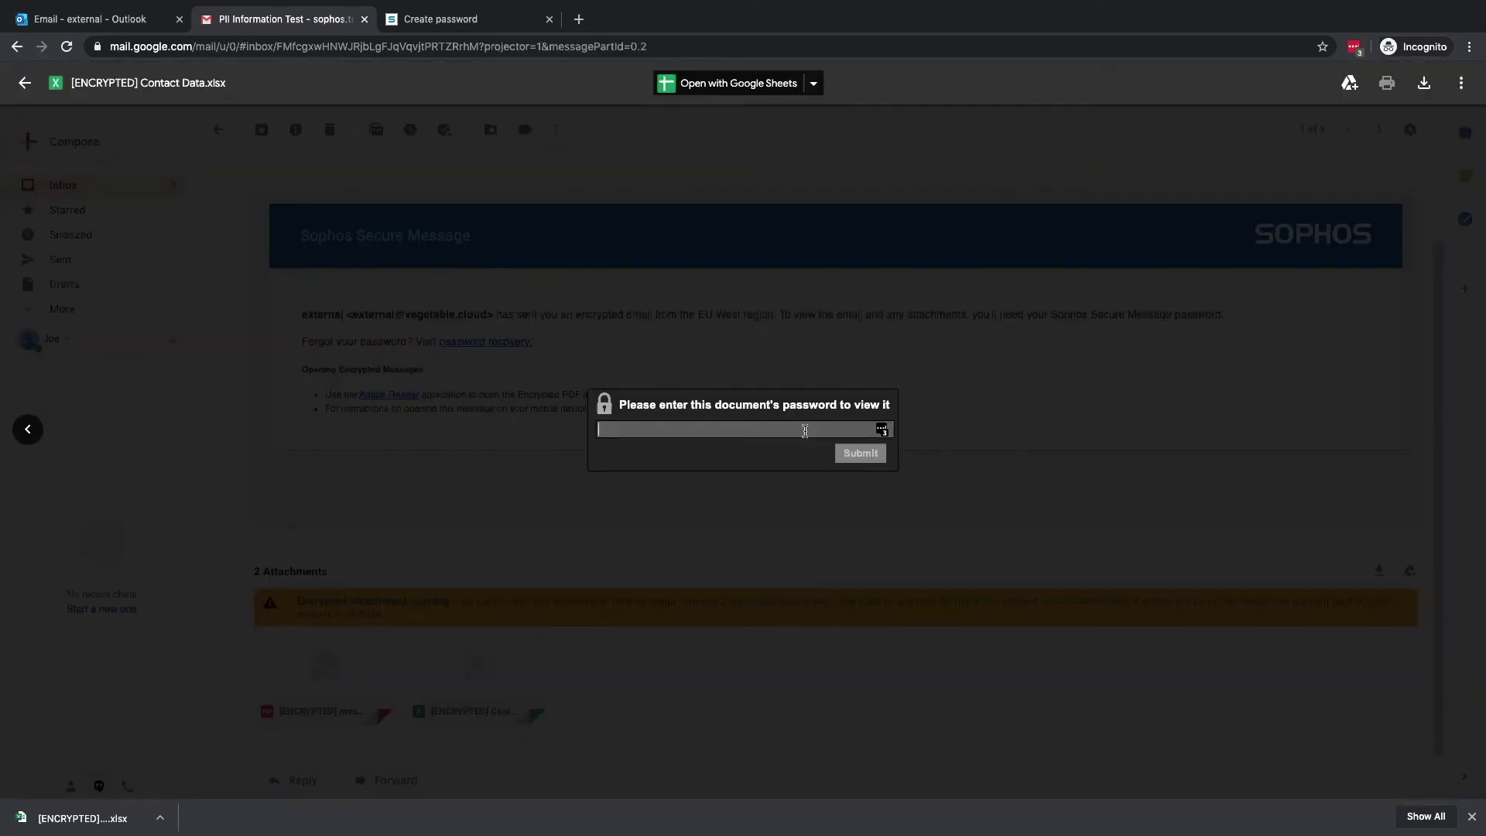
text(********)
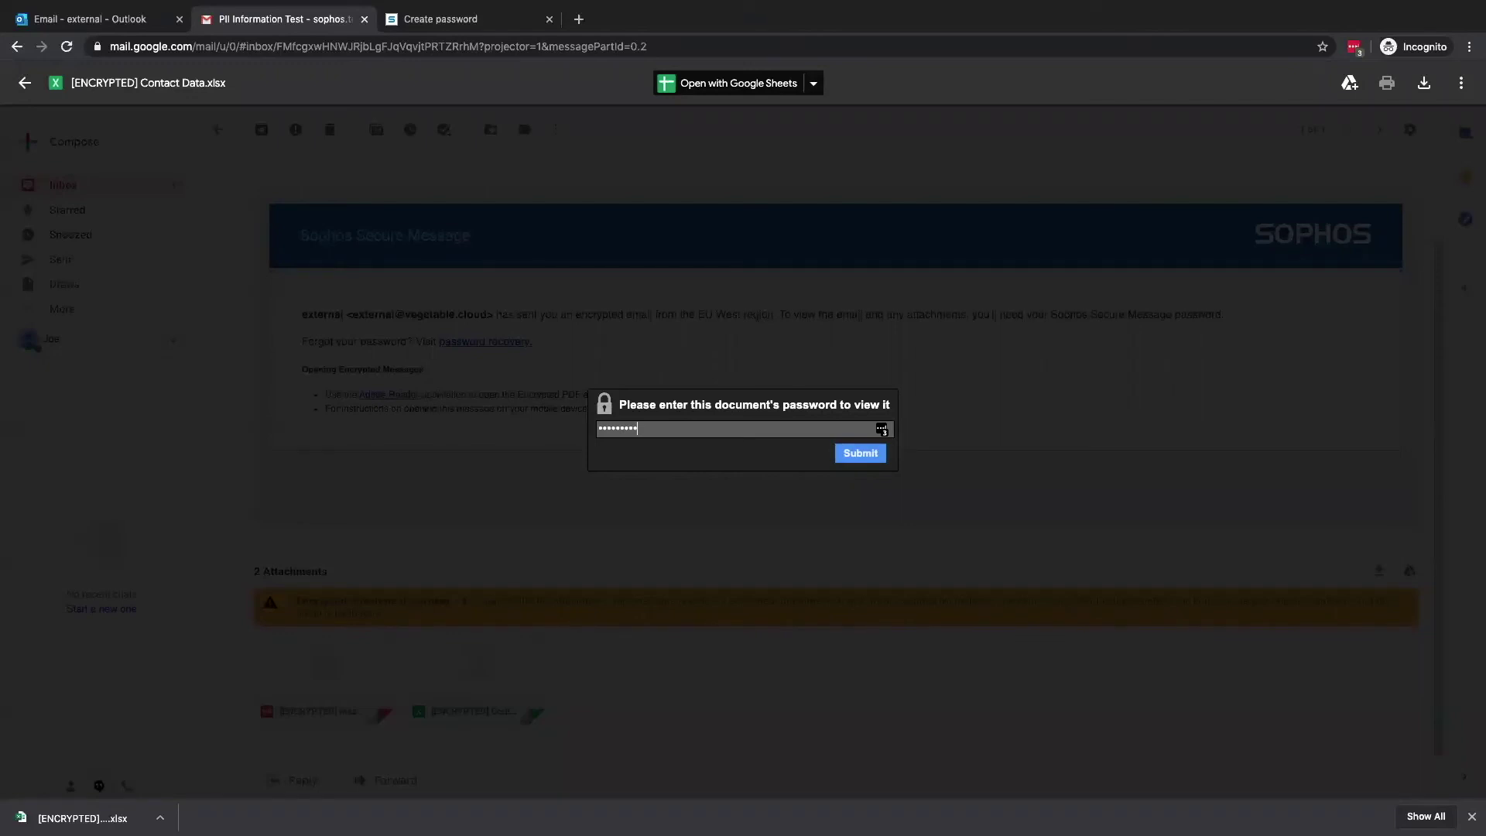
click(861, 453)
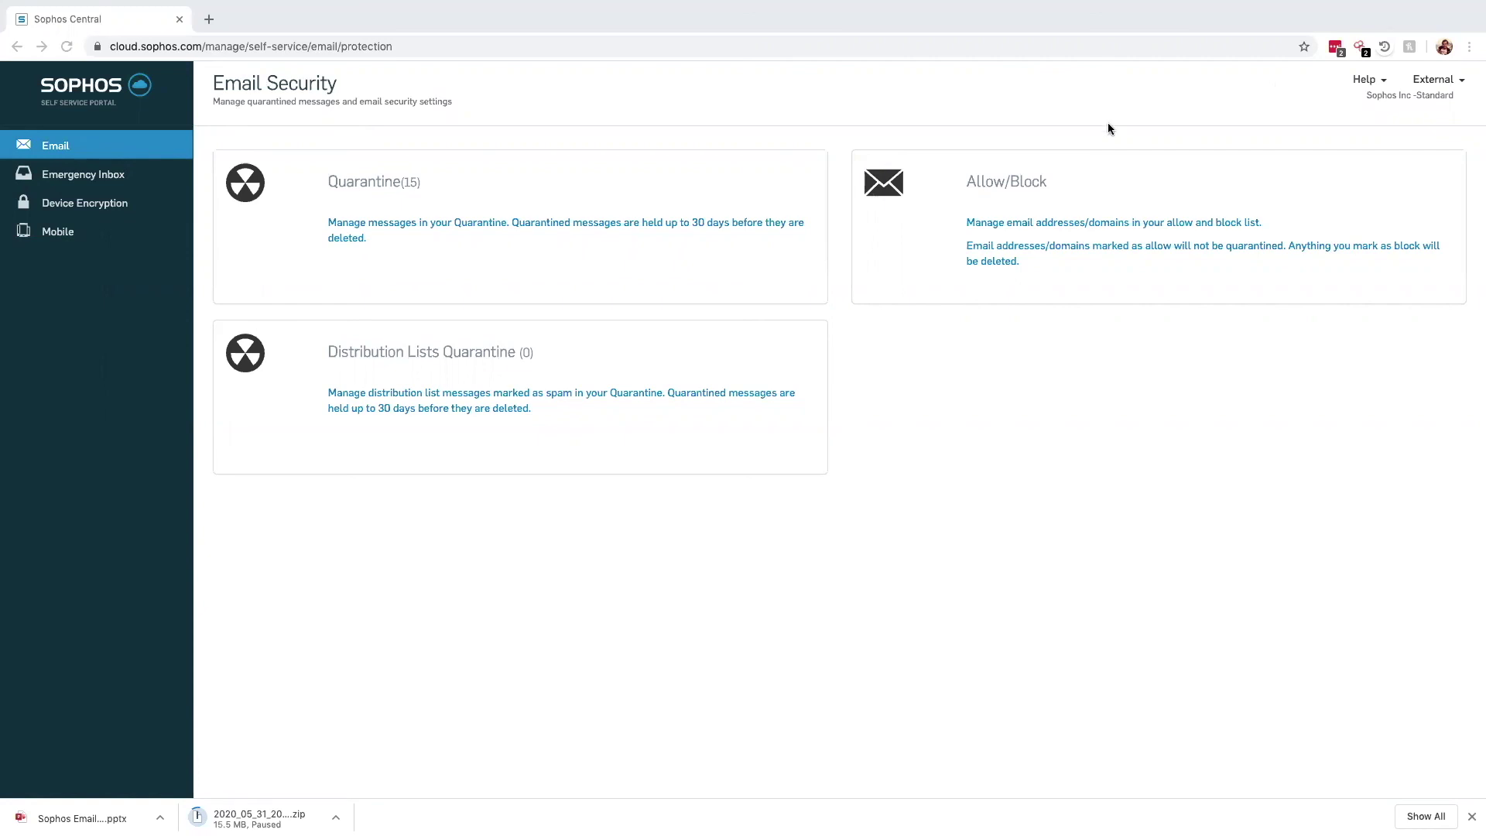
Open the Quarantine card on the Email Security page to list the 15 quarantined emails
click(359, 223)
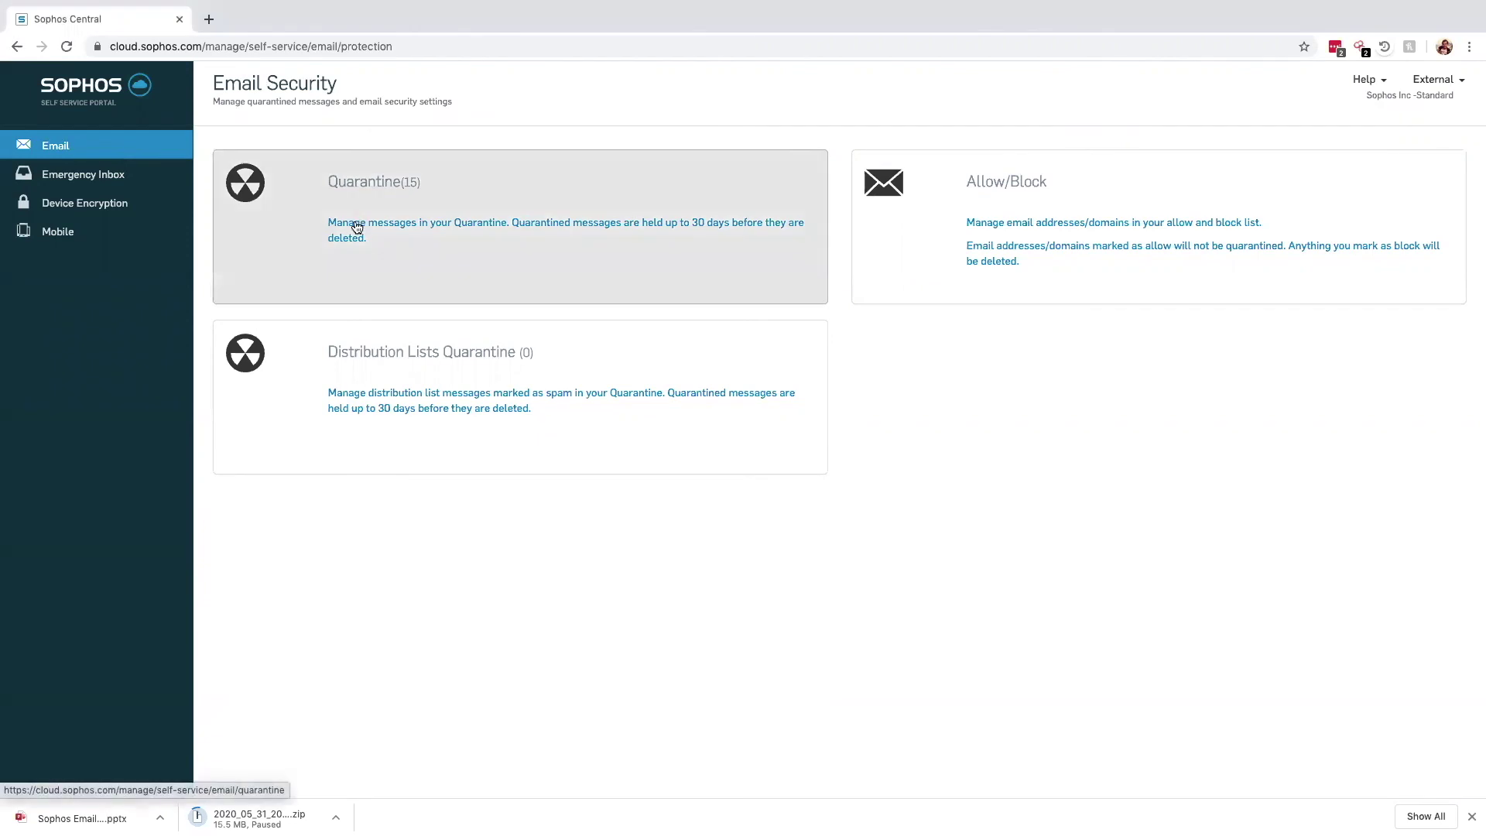
click(356, 222)
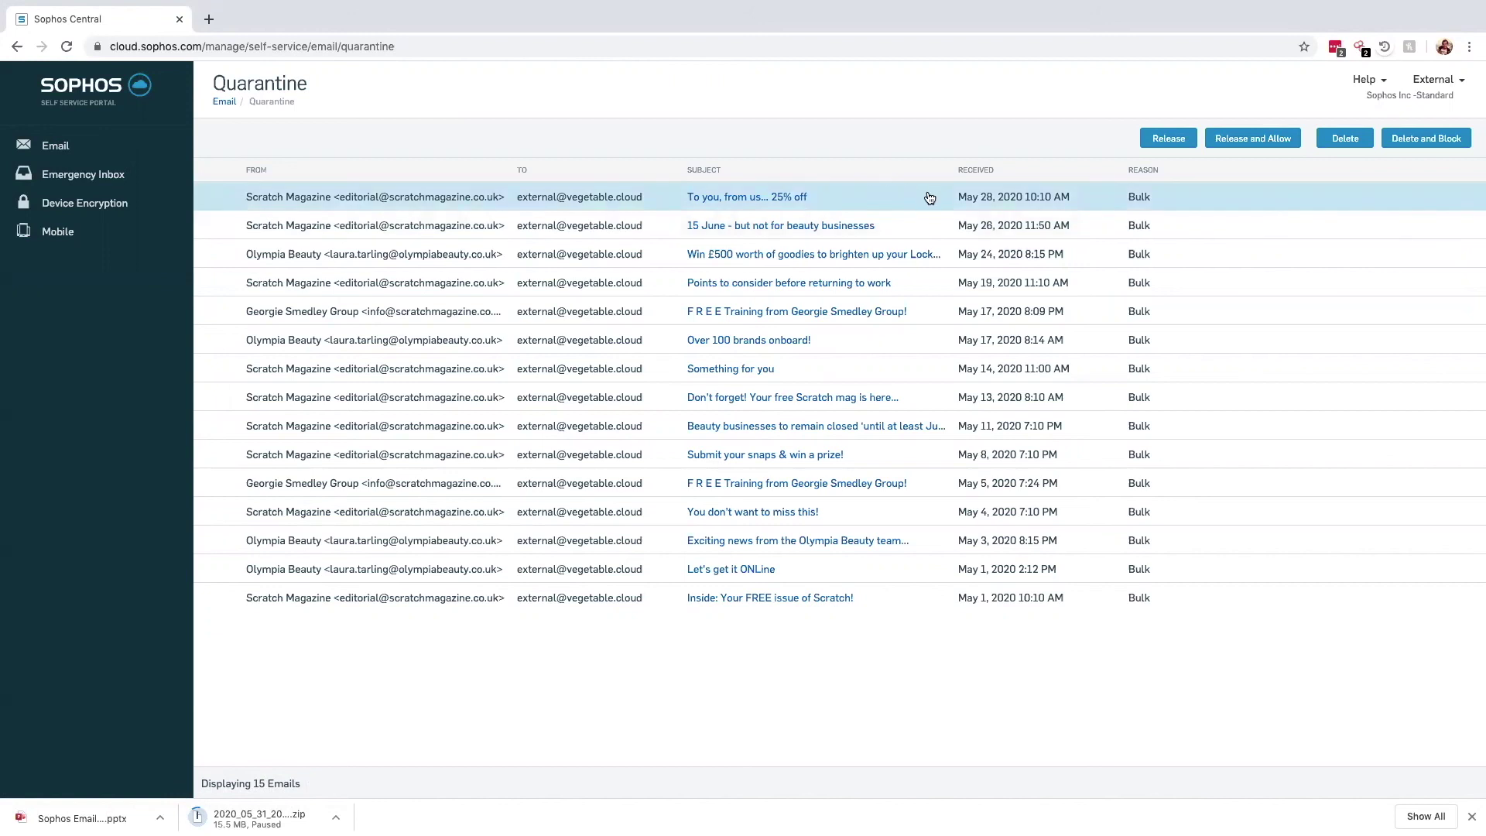
Delete the Scratch Magazine '25% off' email, block its sender, and return to Email Security
click(778, 199)
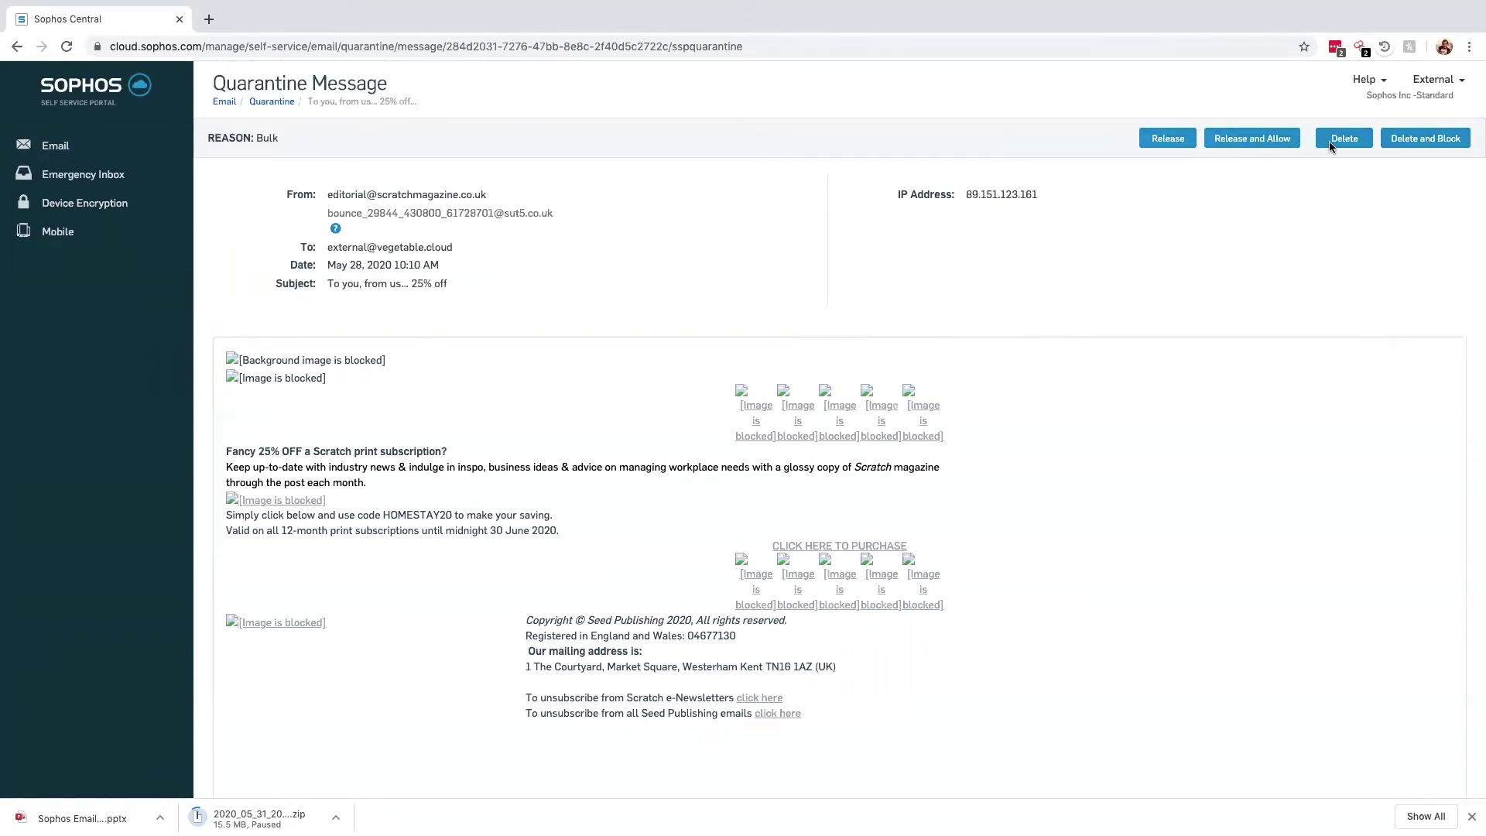
click(1413, 144)
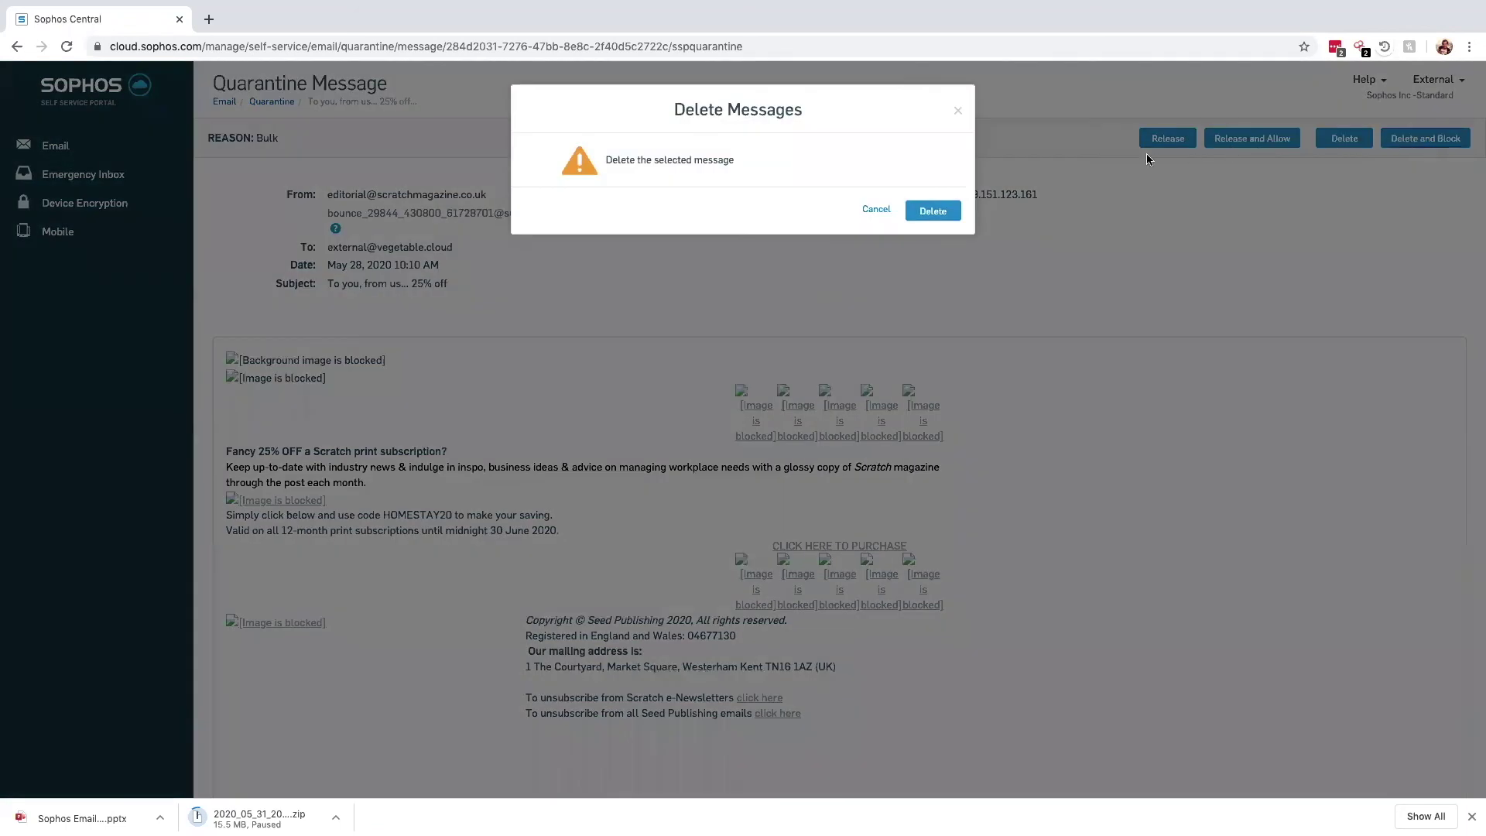
click(934, 211)
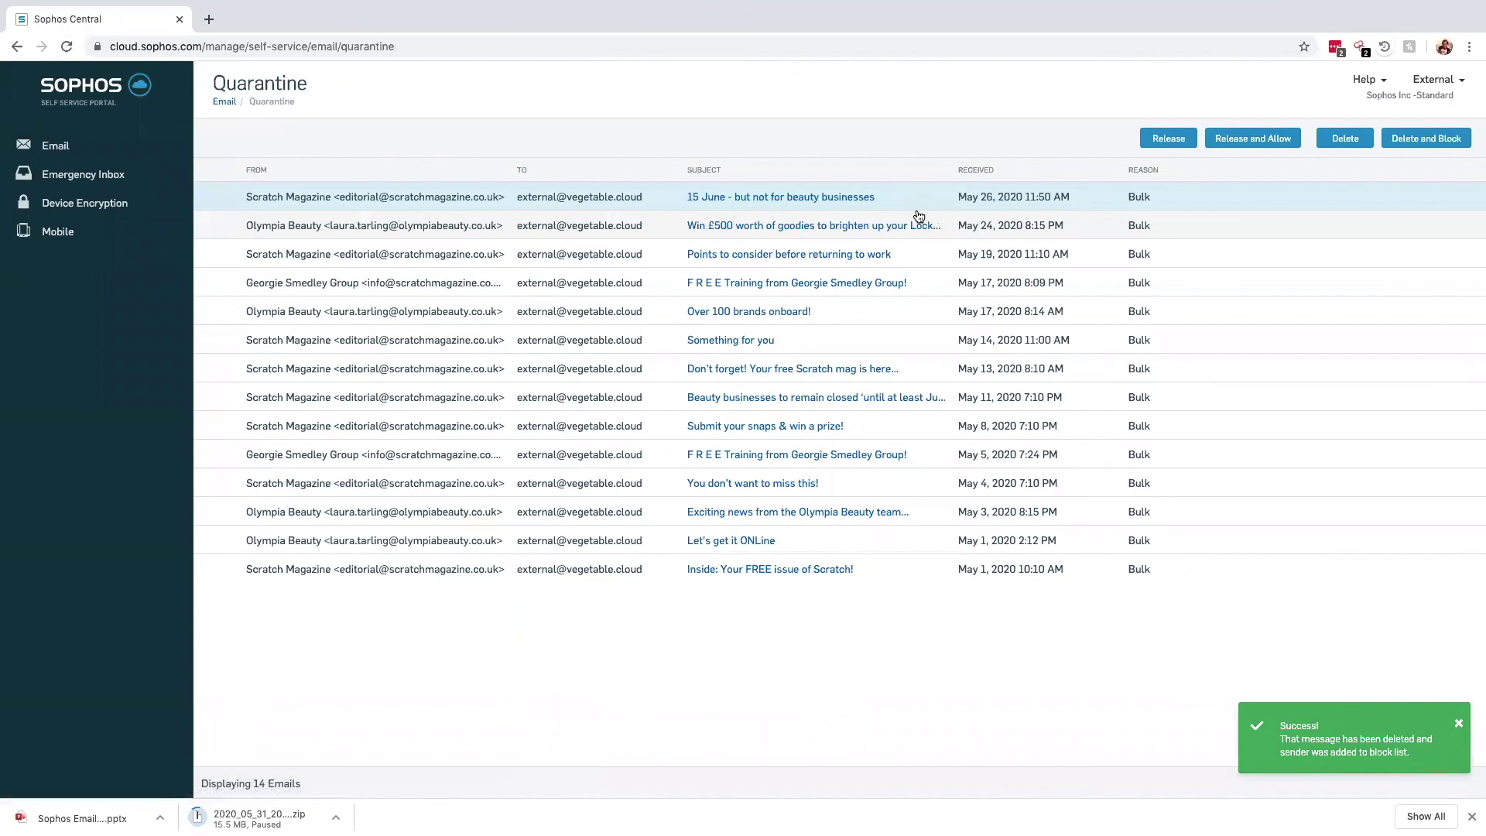
click(68, 146)
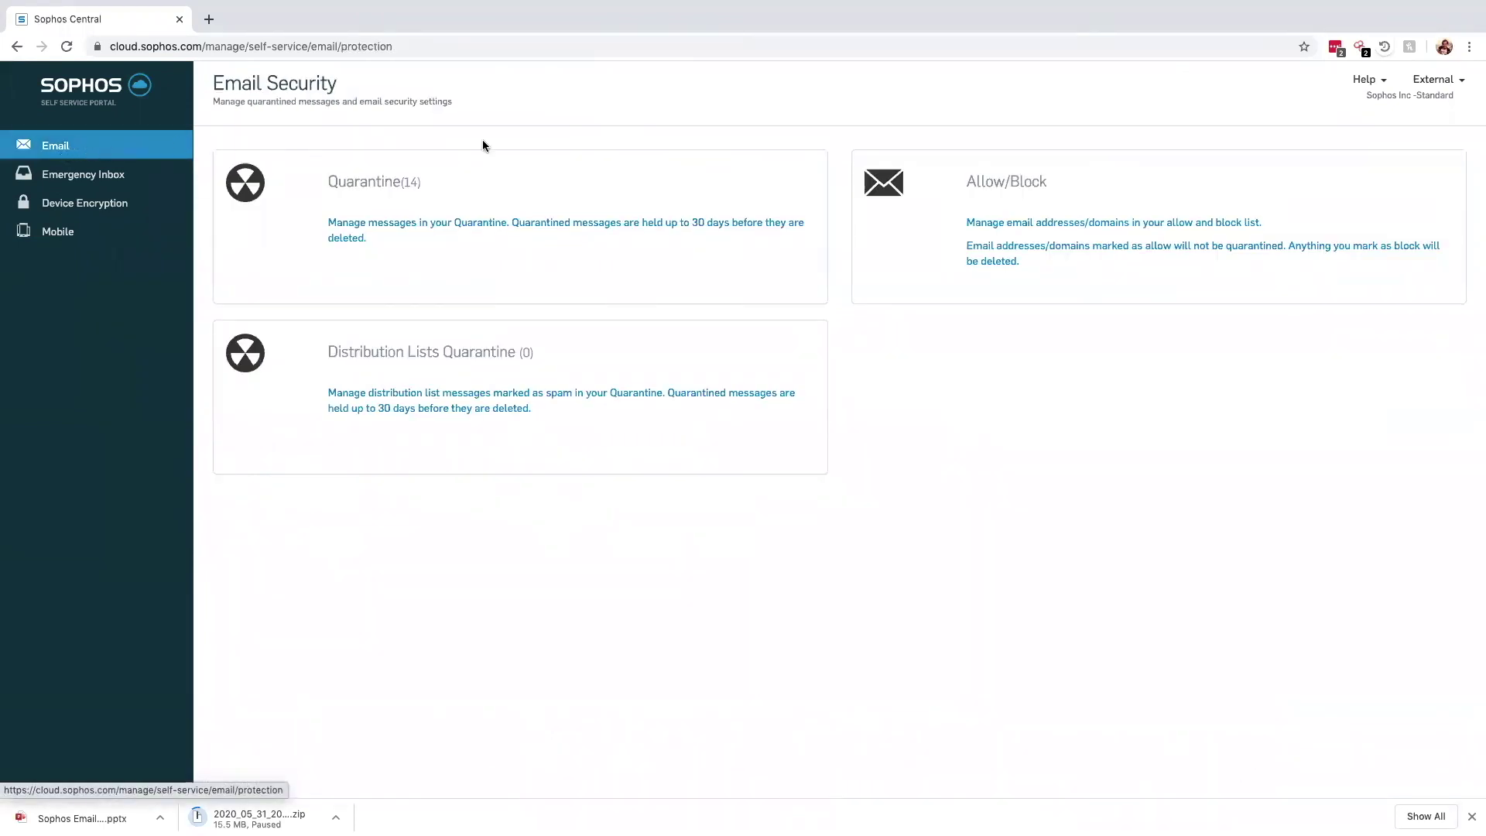
Filter the Allow/Block list to Blocked and delete the Scratch Magazine sender entry
click(921, 187)
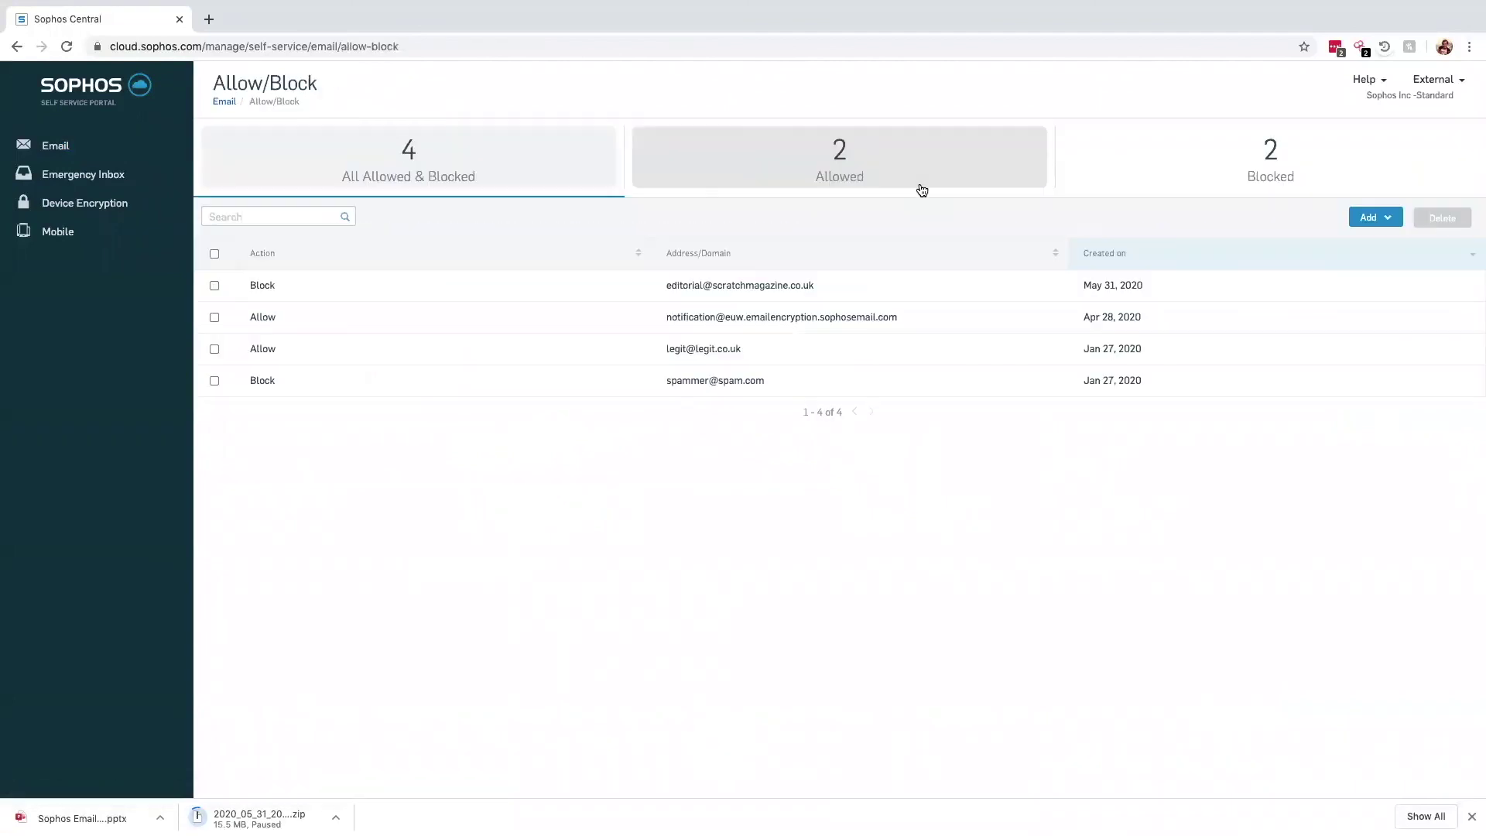
click(922, 188)
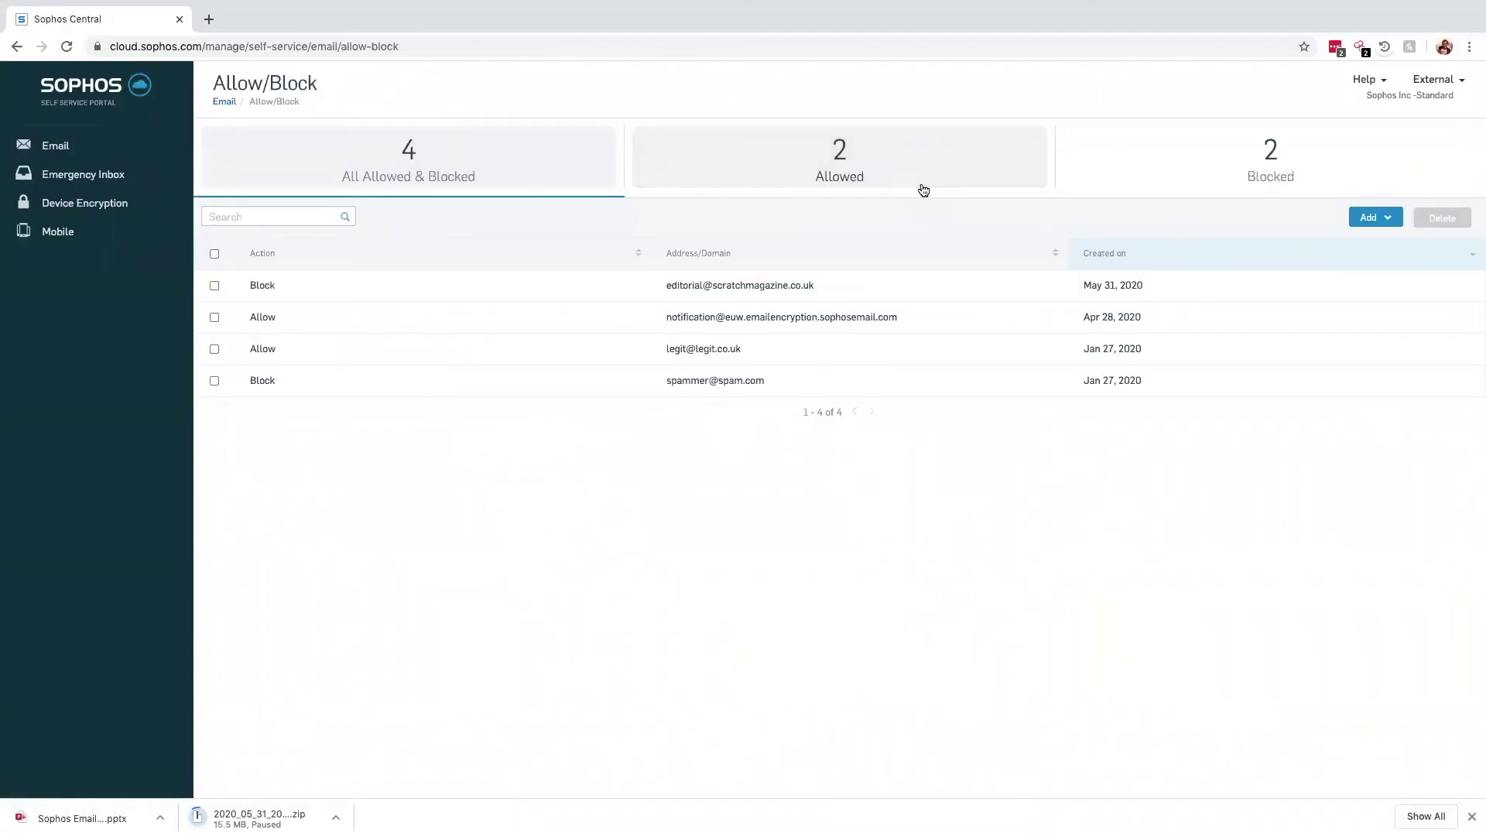
click(1148, 184)
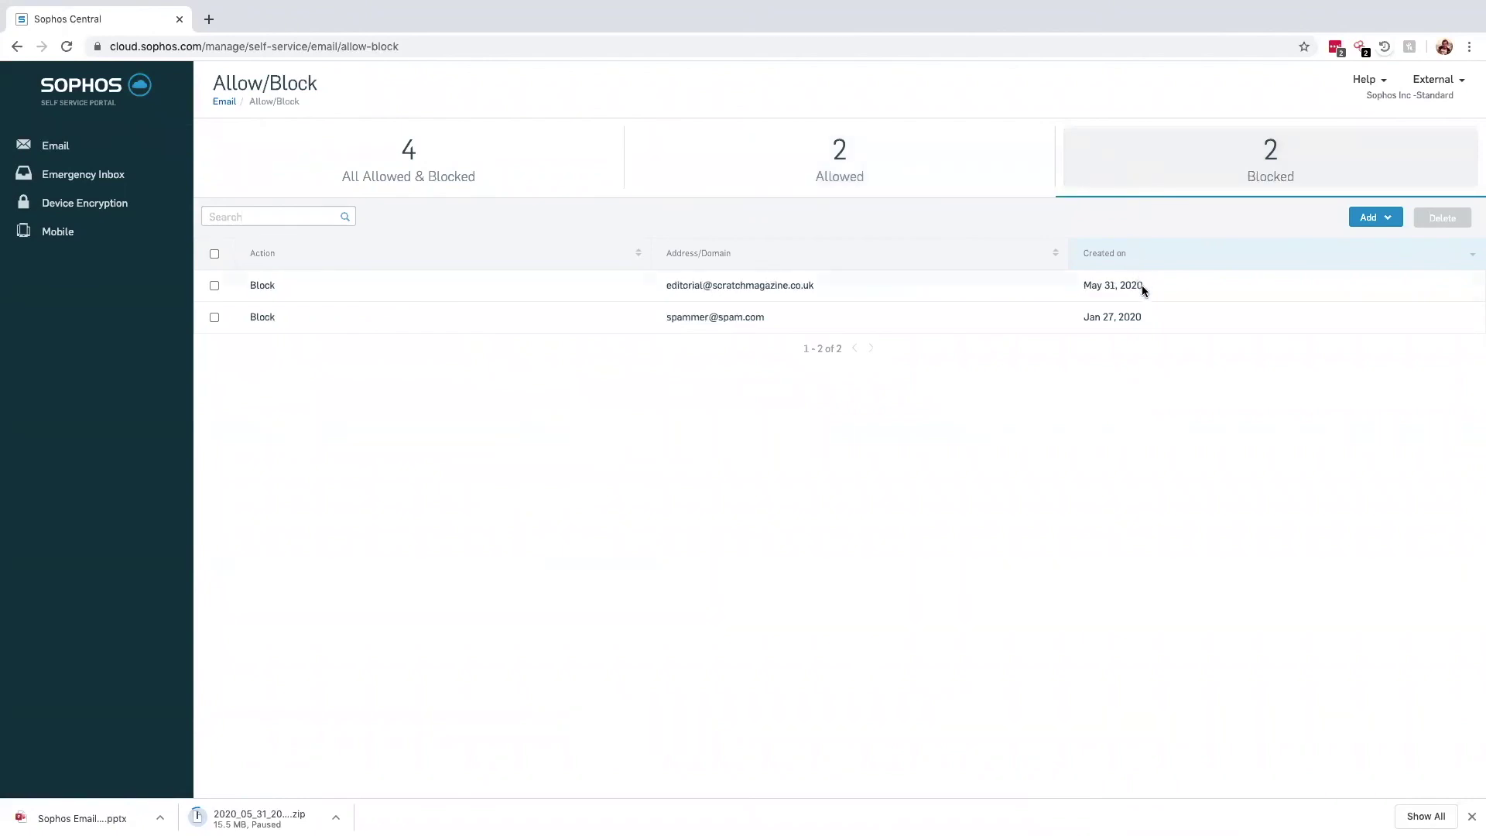
click(215, 287)
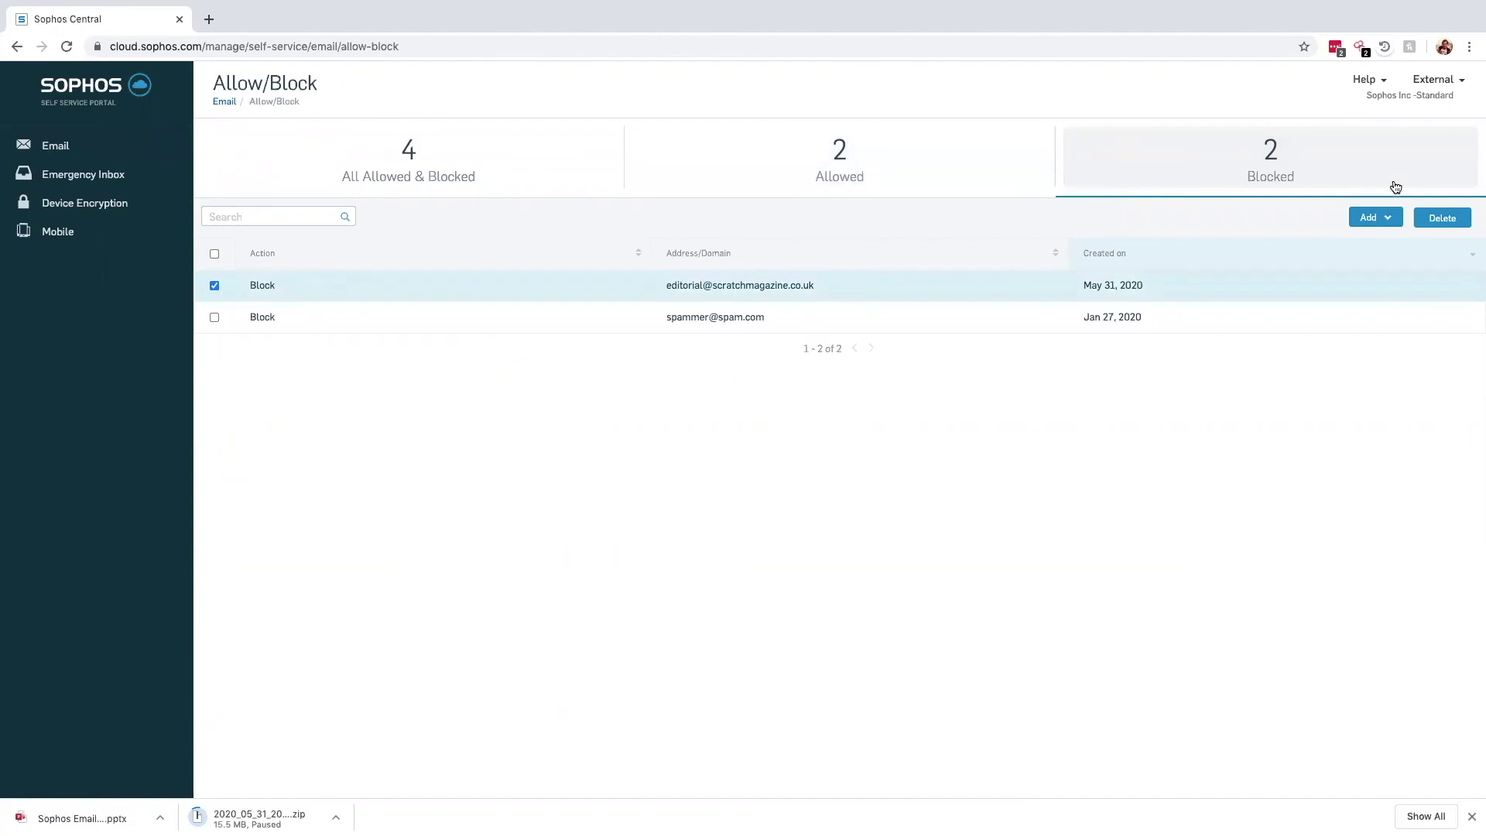
click(1436, 217)
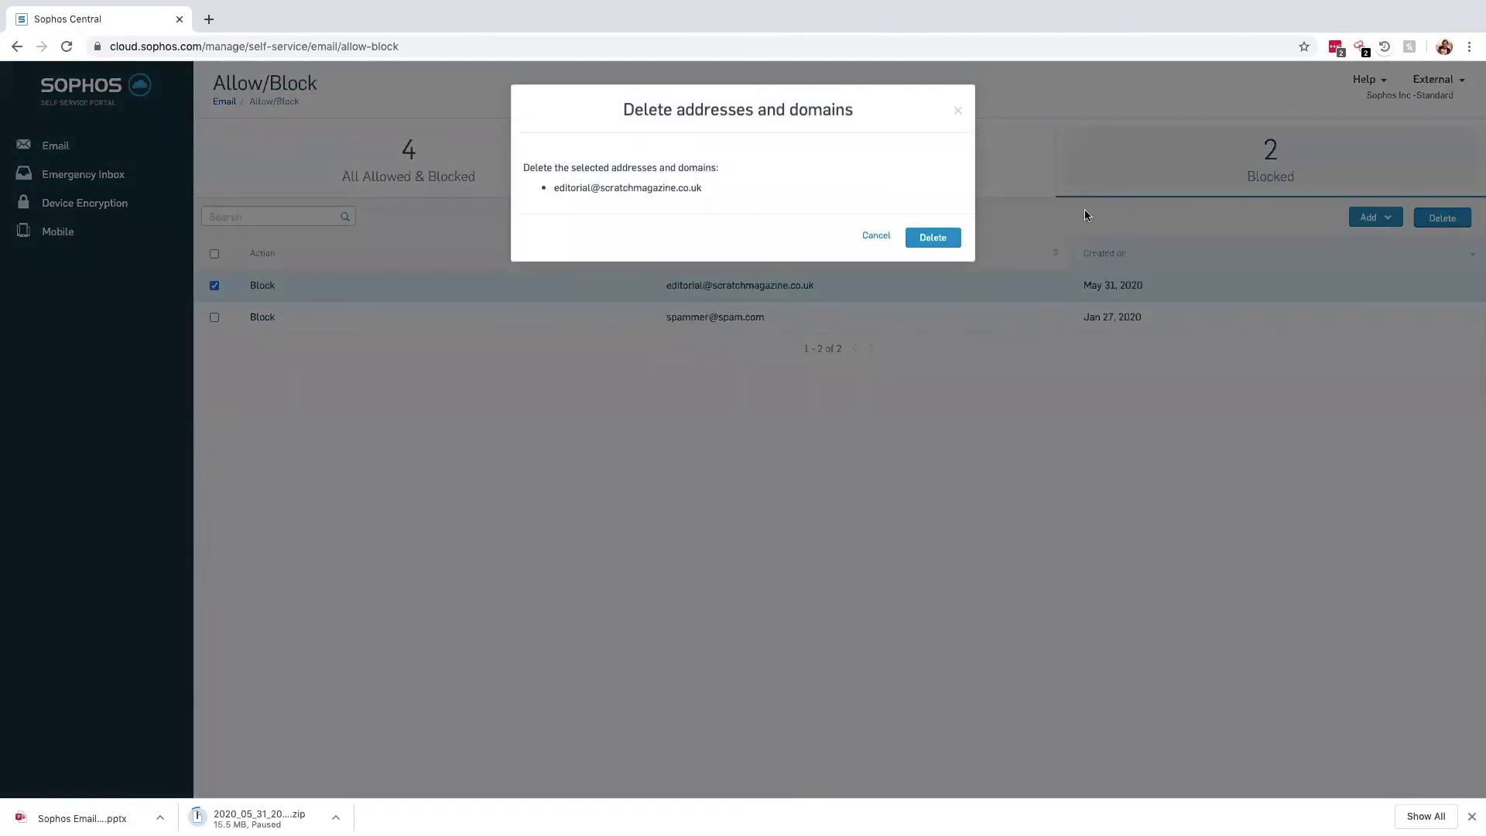
click(932, 238)
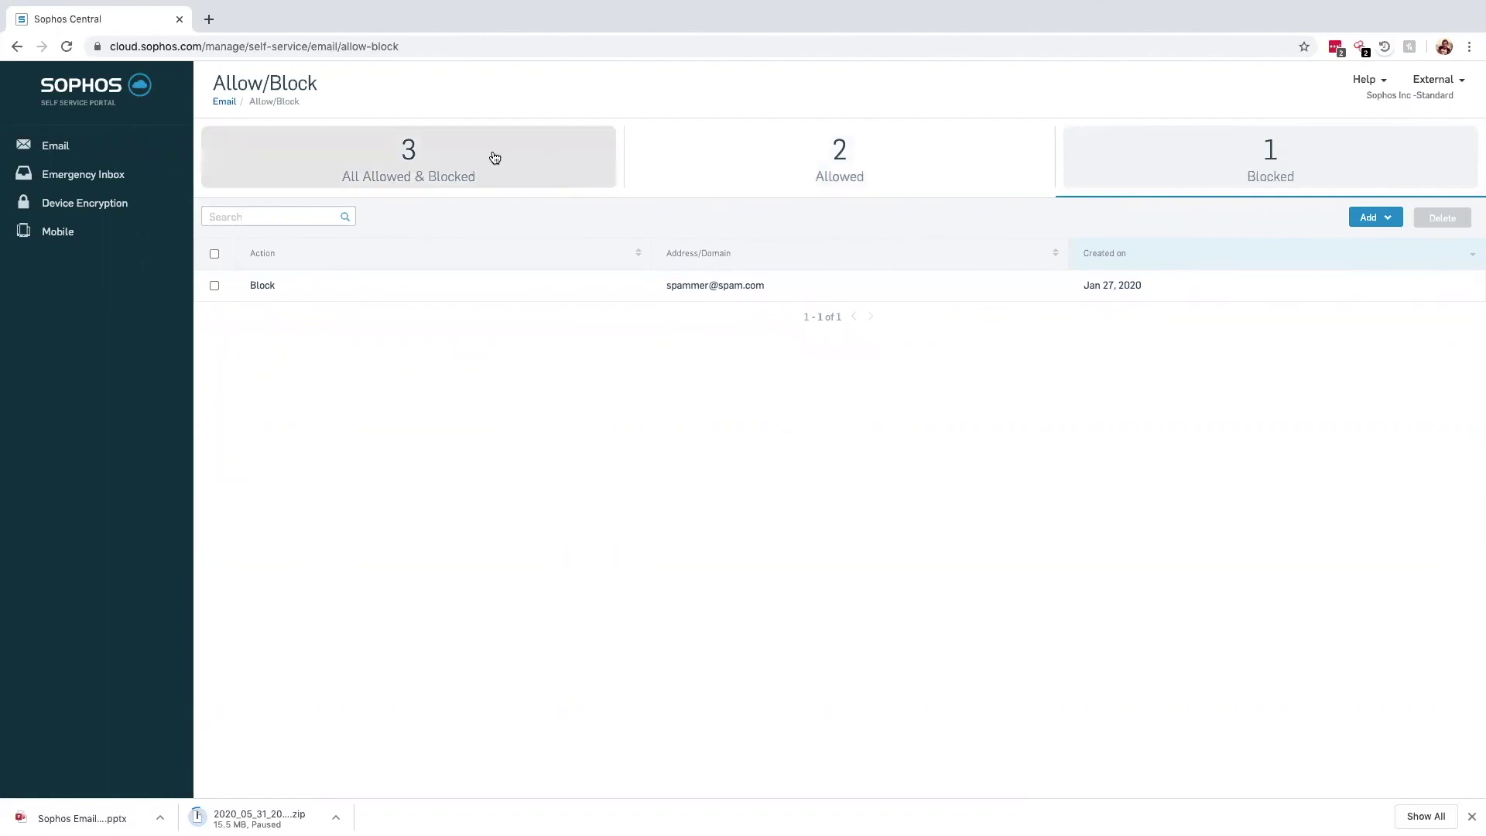
Open the Emergency Inbox and read its first email, the secure-message collection notice
click(65, 176)
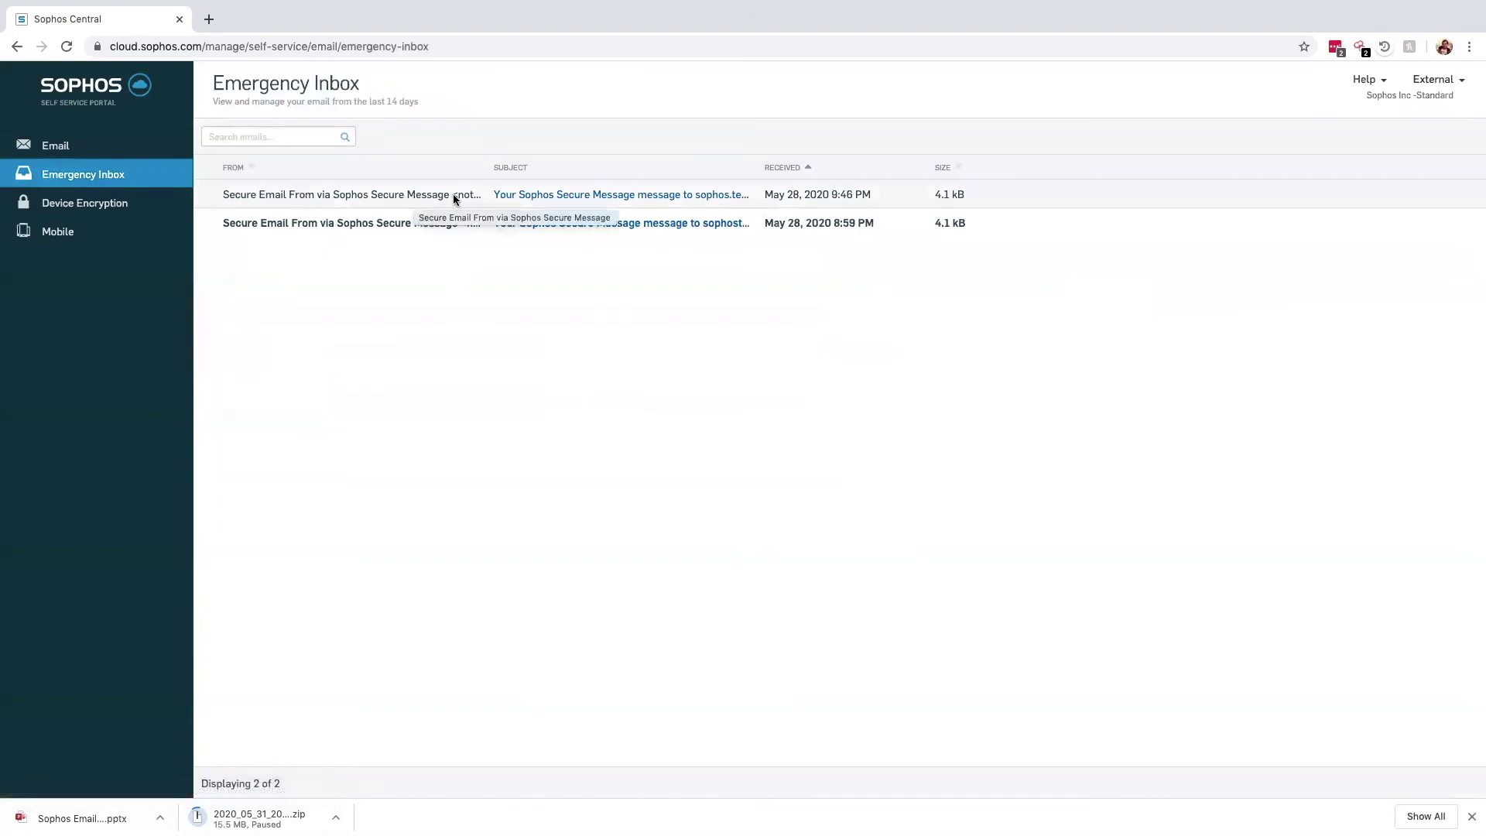
click(503, 198)
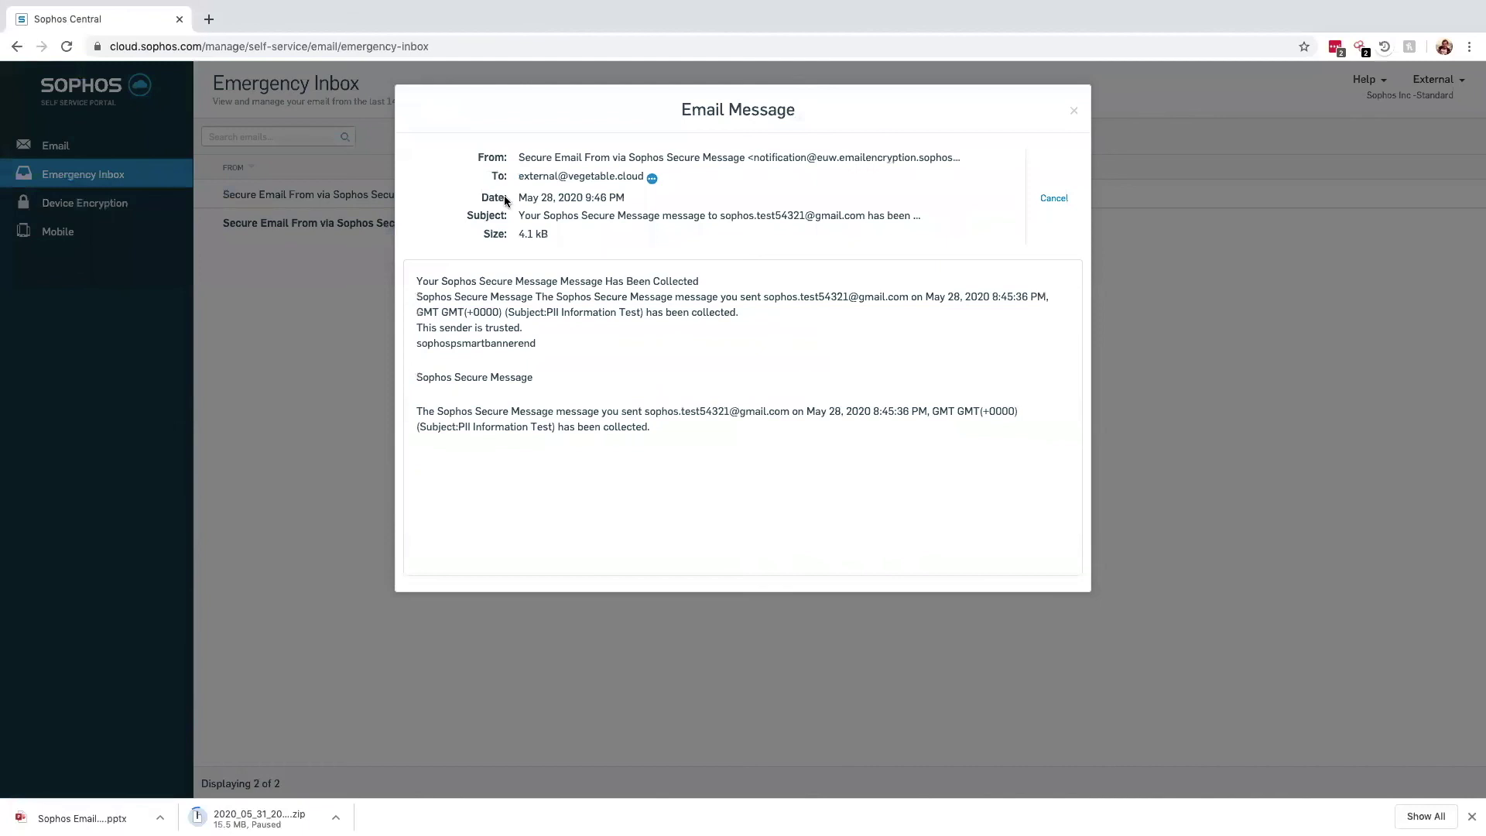